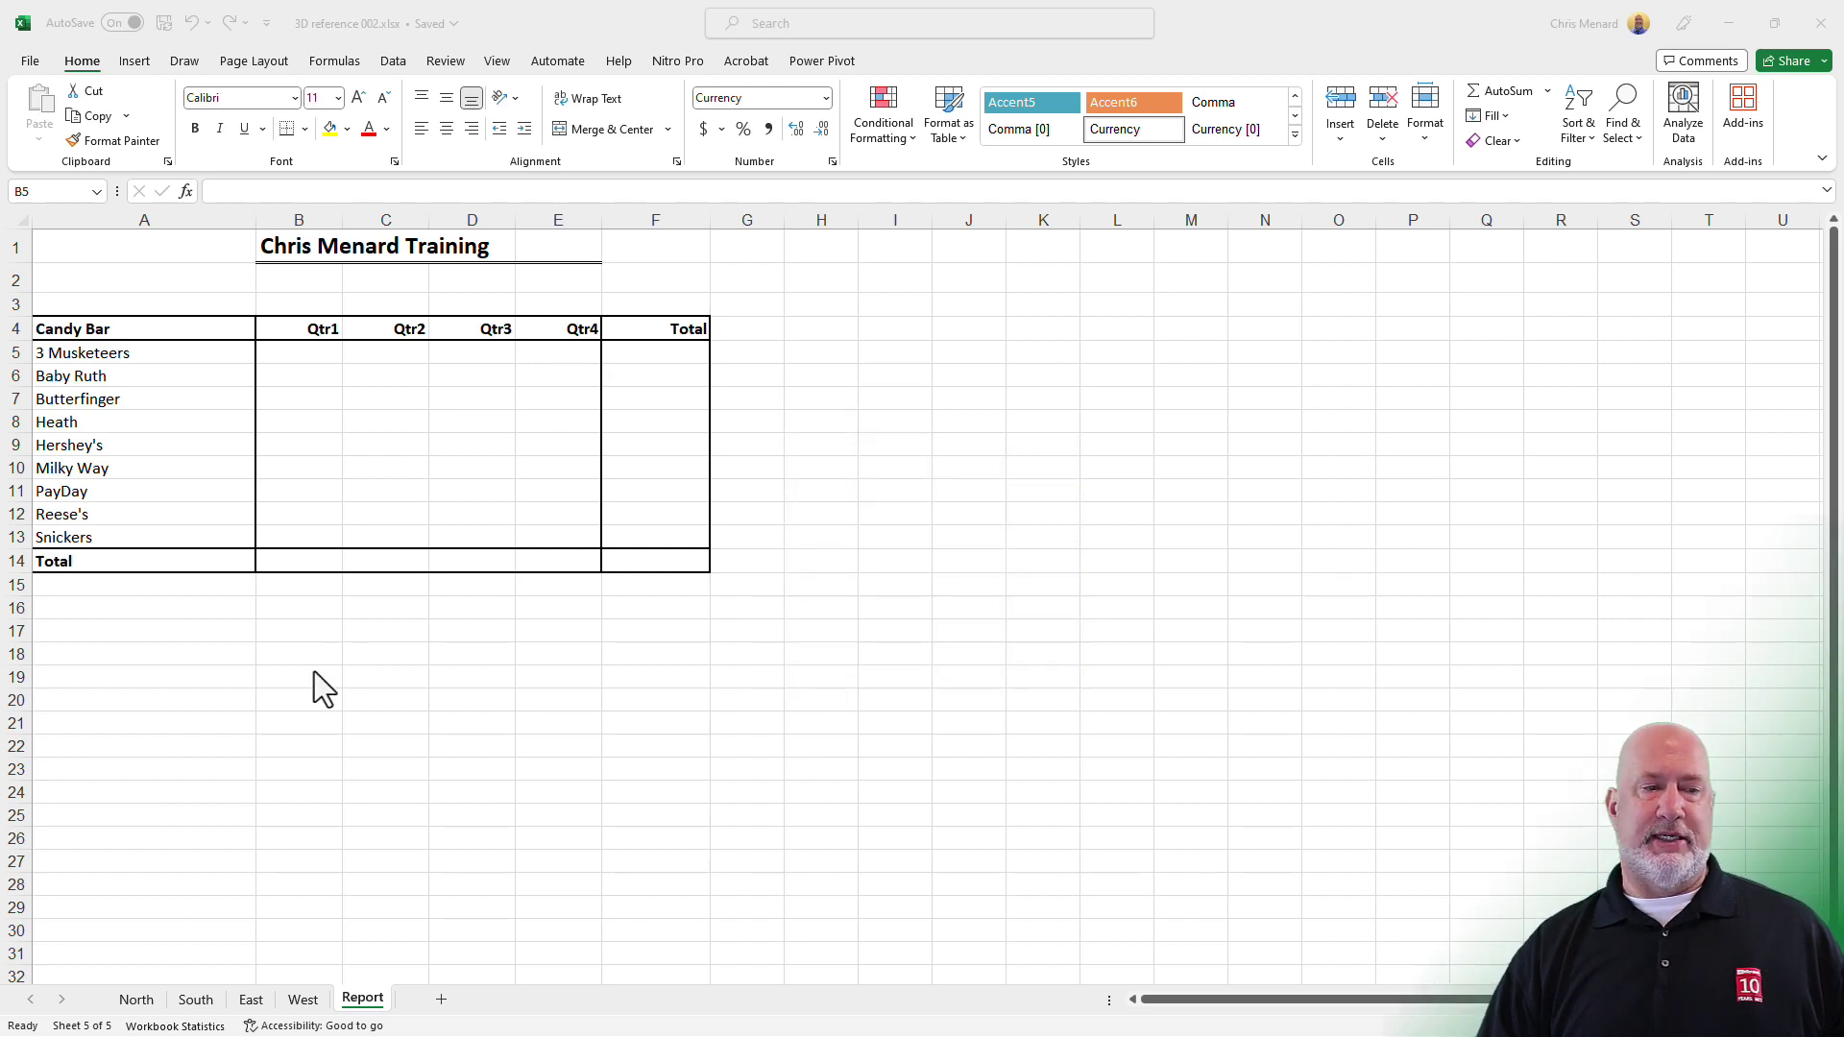
# Review the North, South, East and West sheets' sales figures, then return to the Report sheet
pyautogui.click(136, 1001)
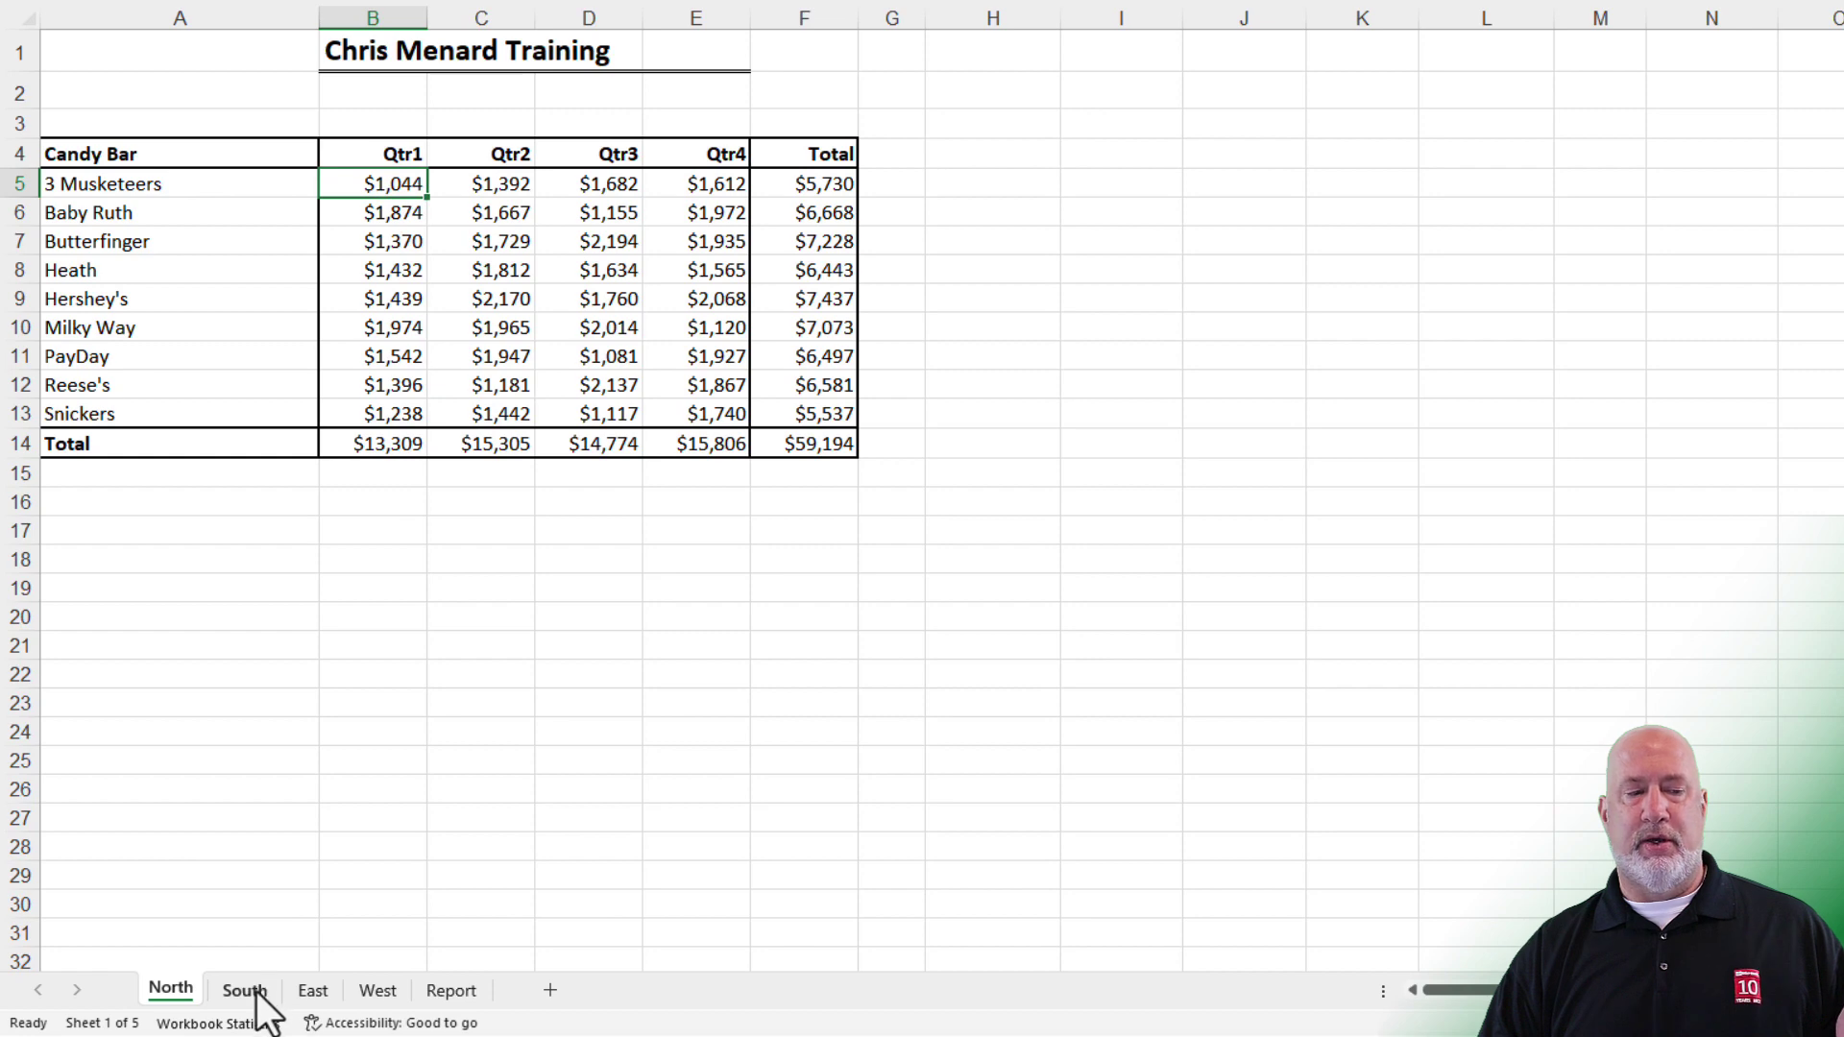
pyautogui.click(255, 989)
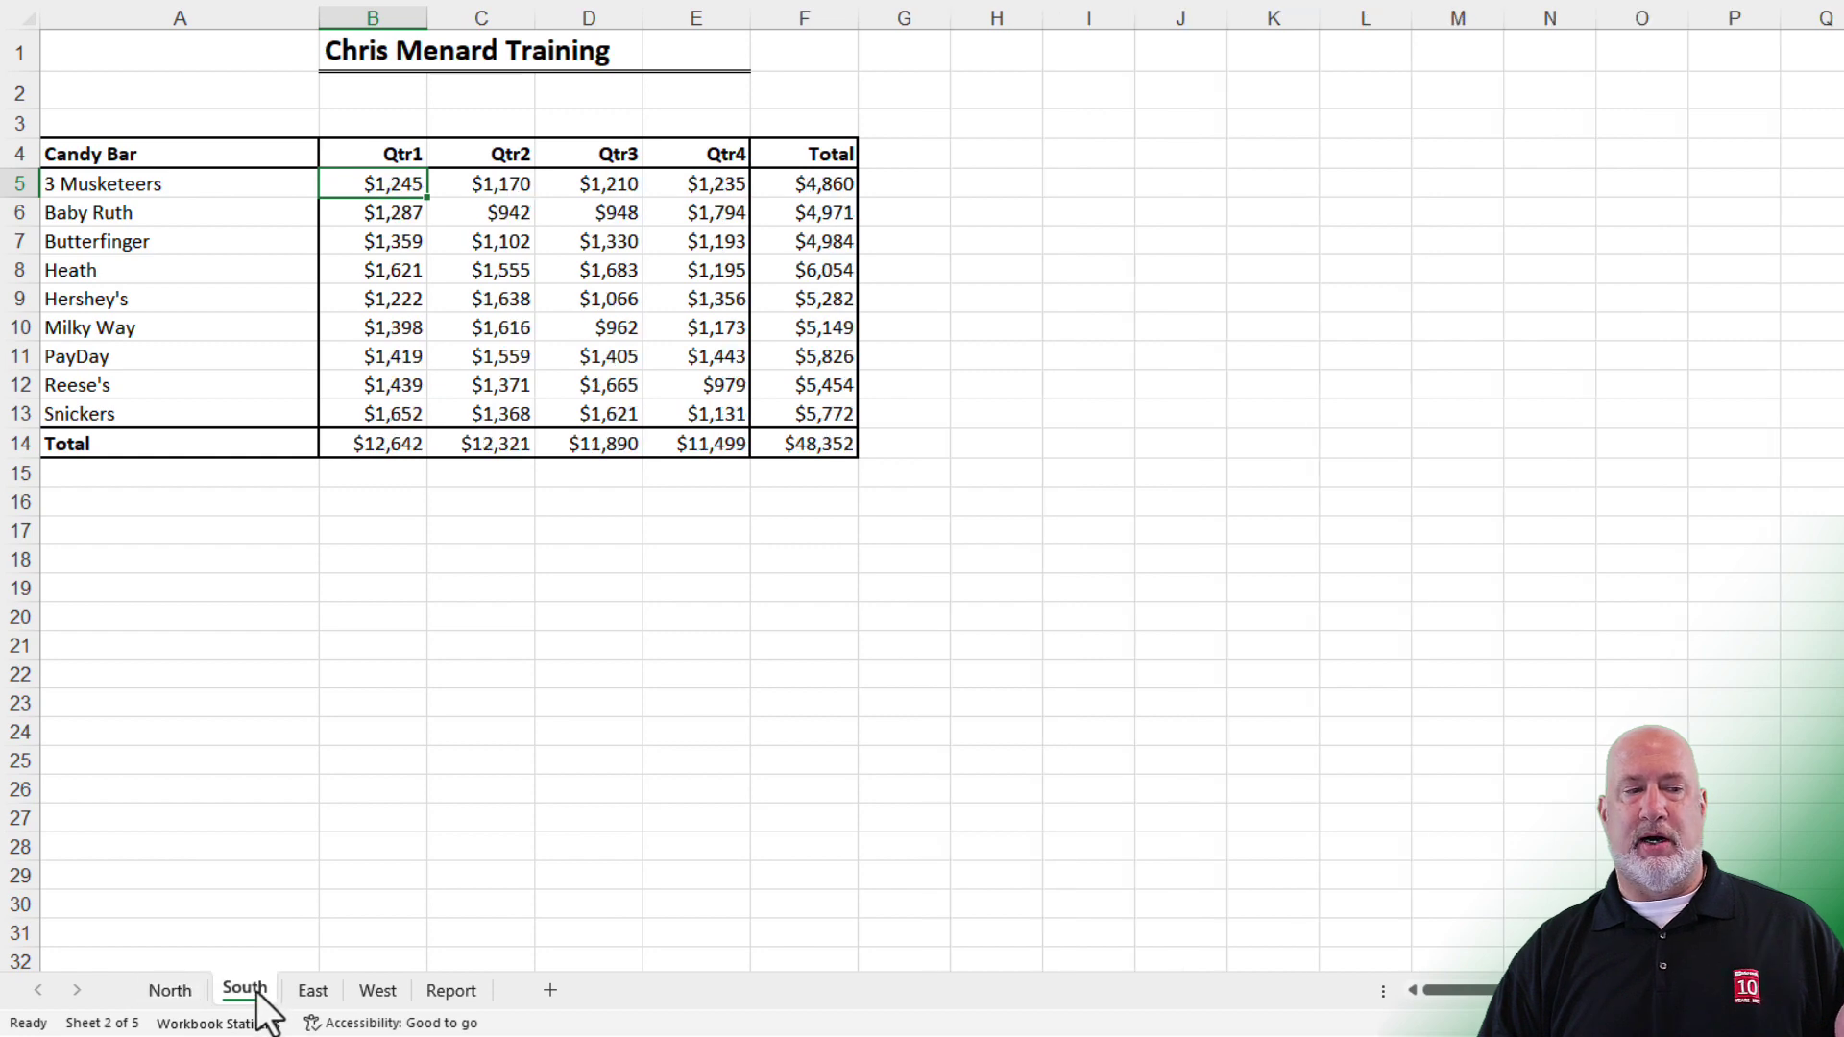
pyautogui.click(320, 990)
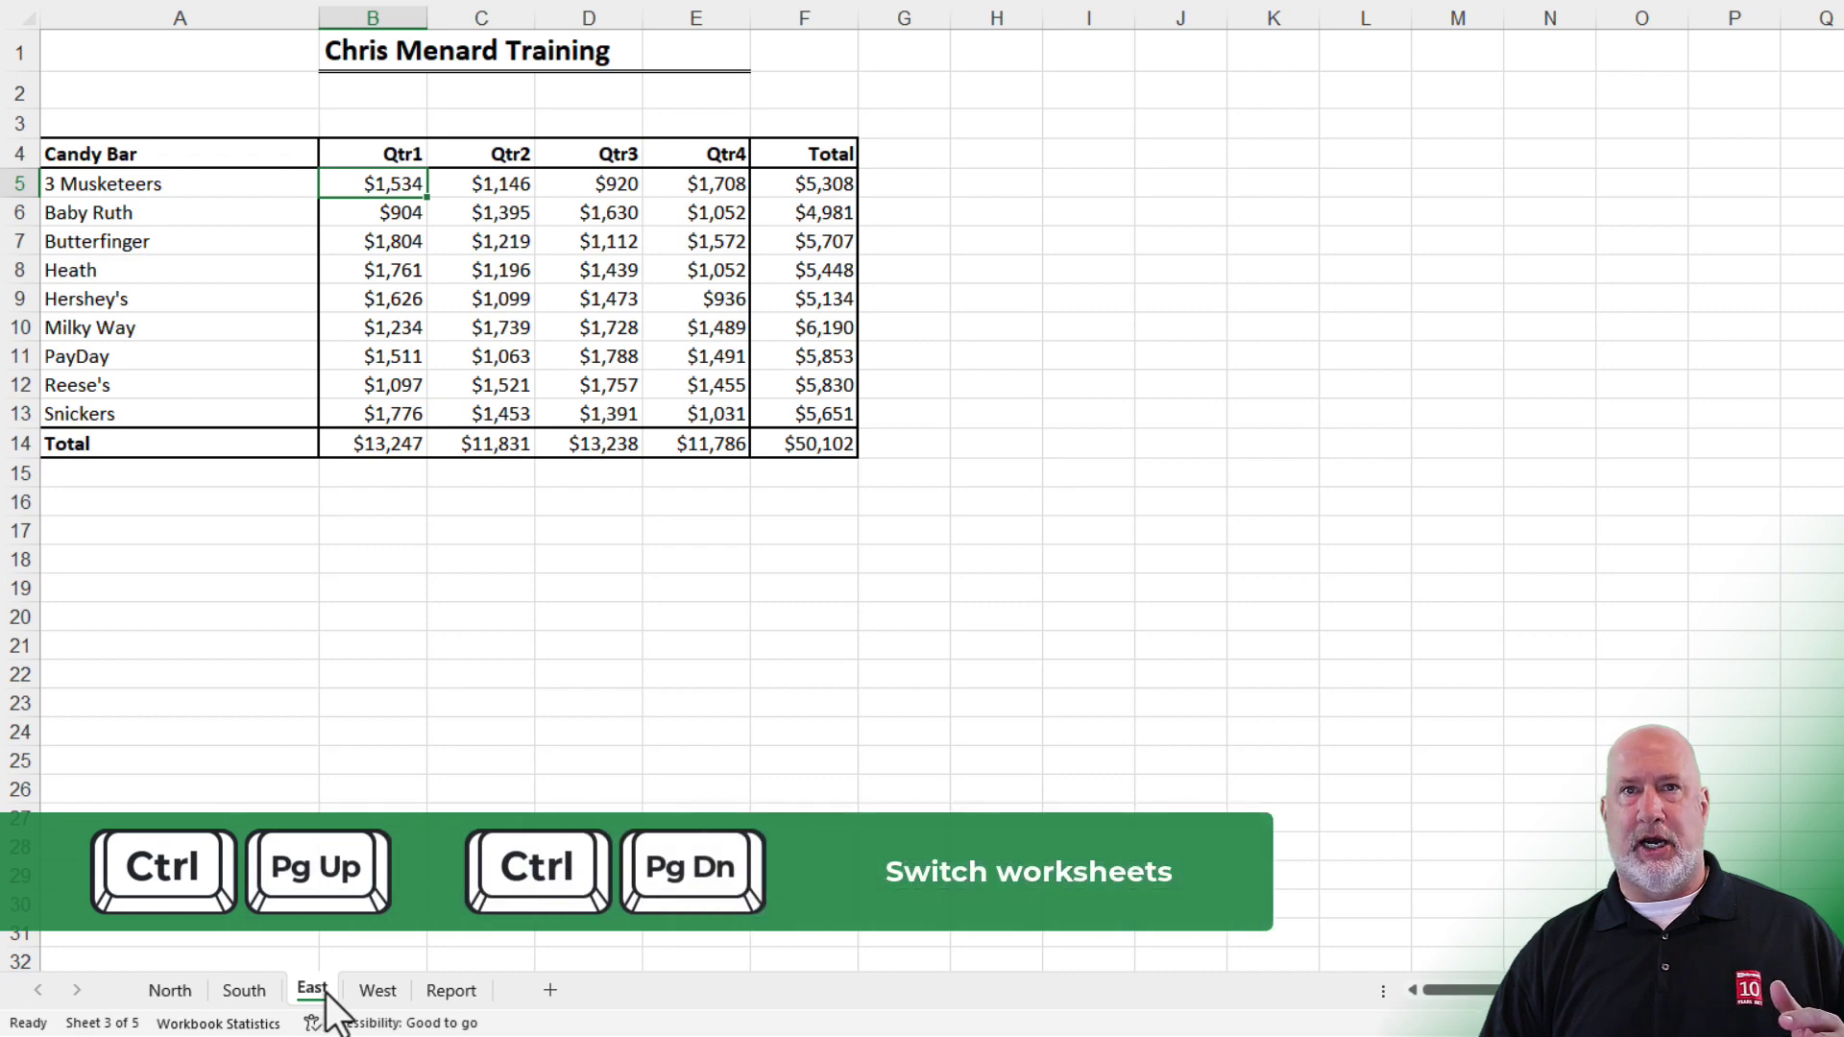
pyautogui.click(382, 991)
pyautogui.click(451, 994)
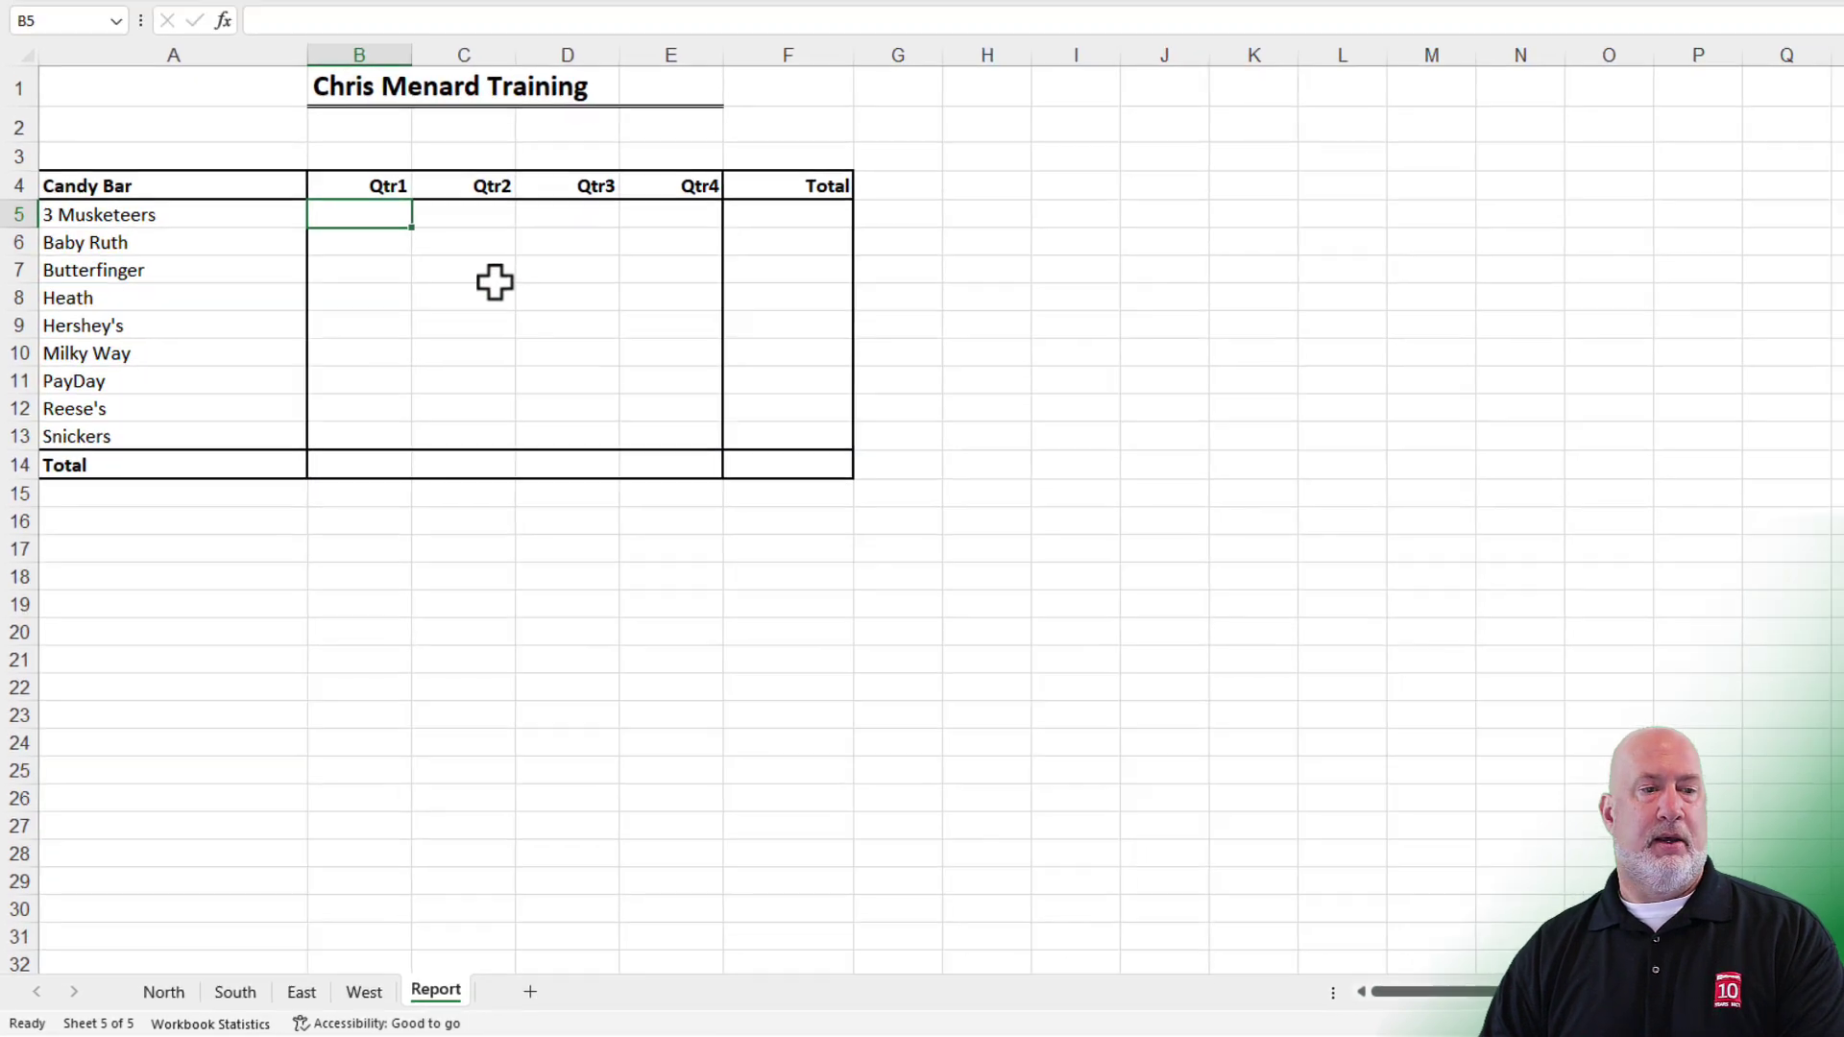
# Start a formula in Report B5 adding North!B5 and South!B5
pyautogui.write('=')
pyautogui.click(164, 992)
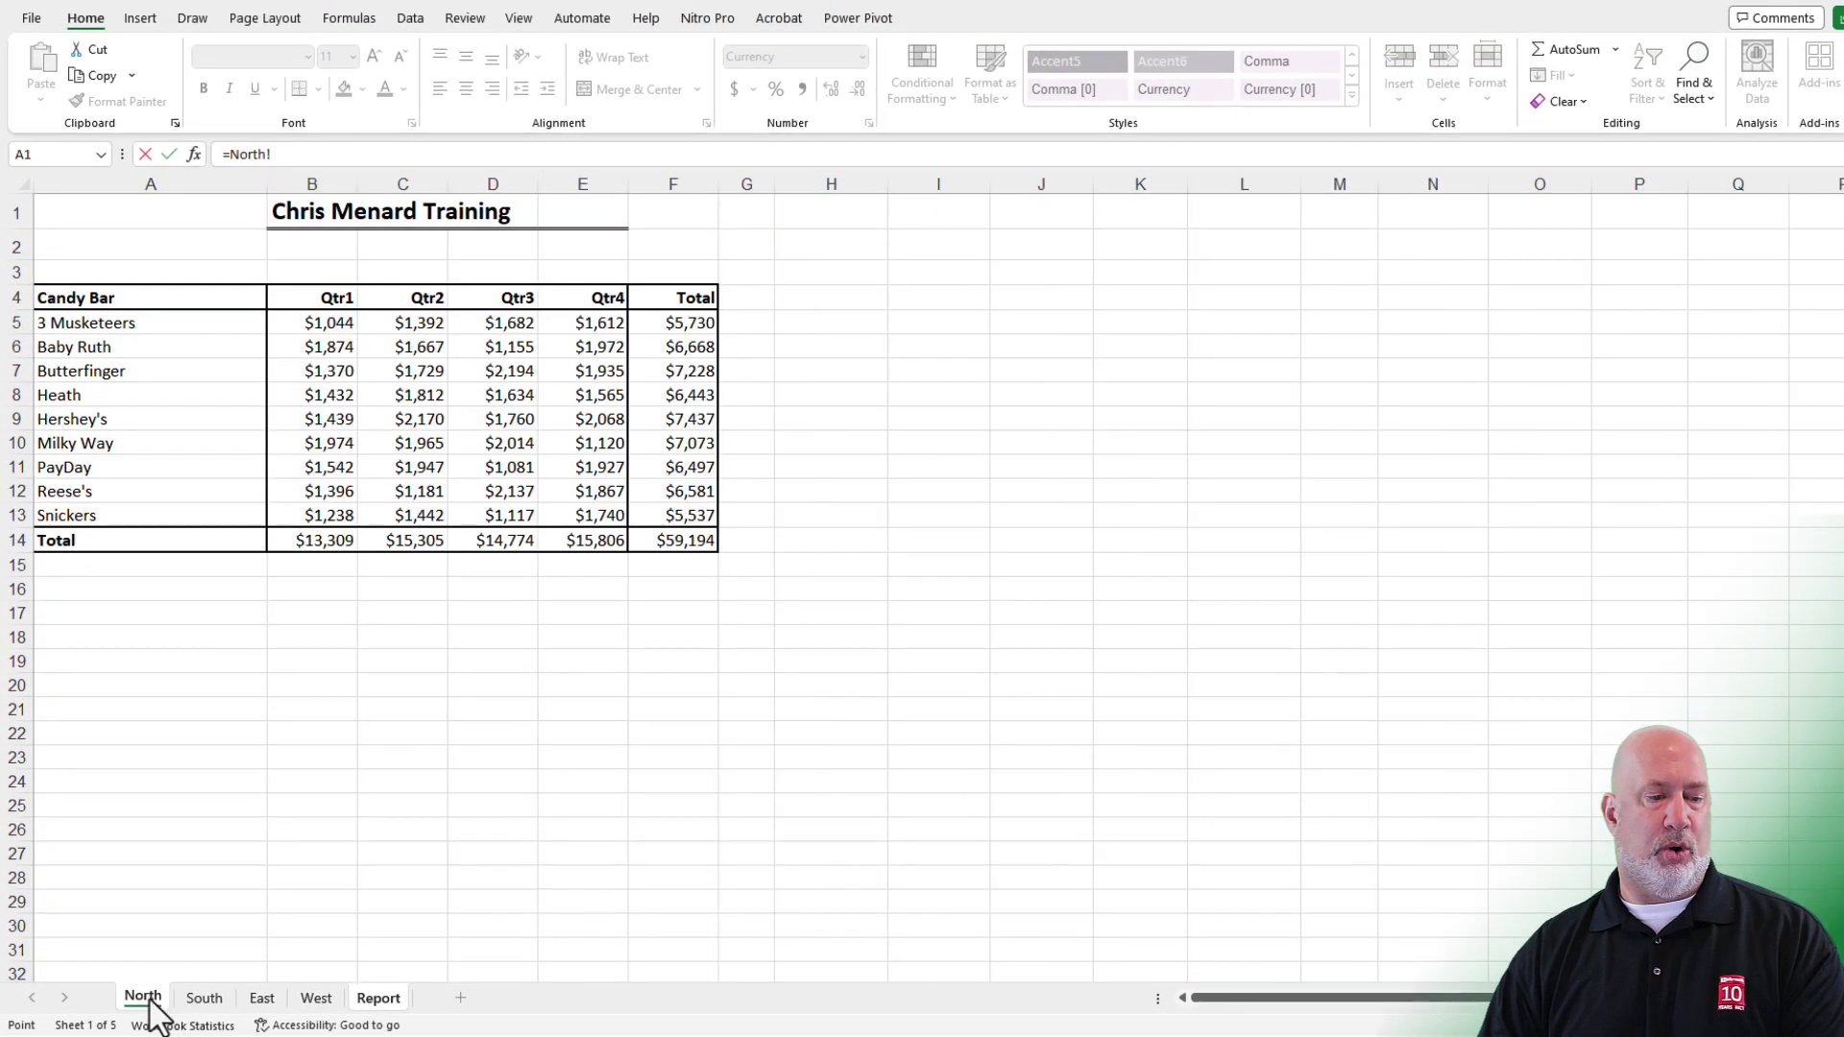
pyautogui.click(321, 326)
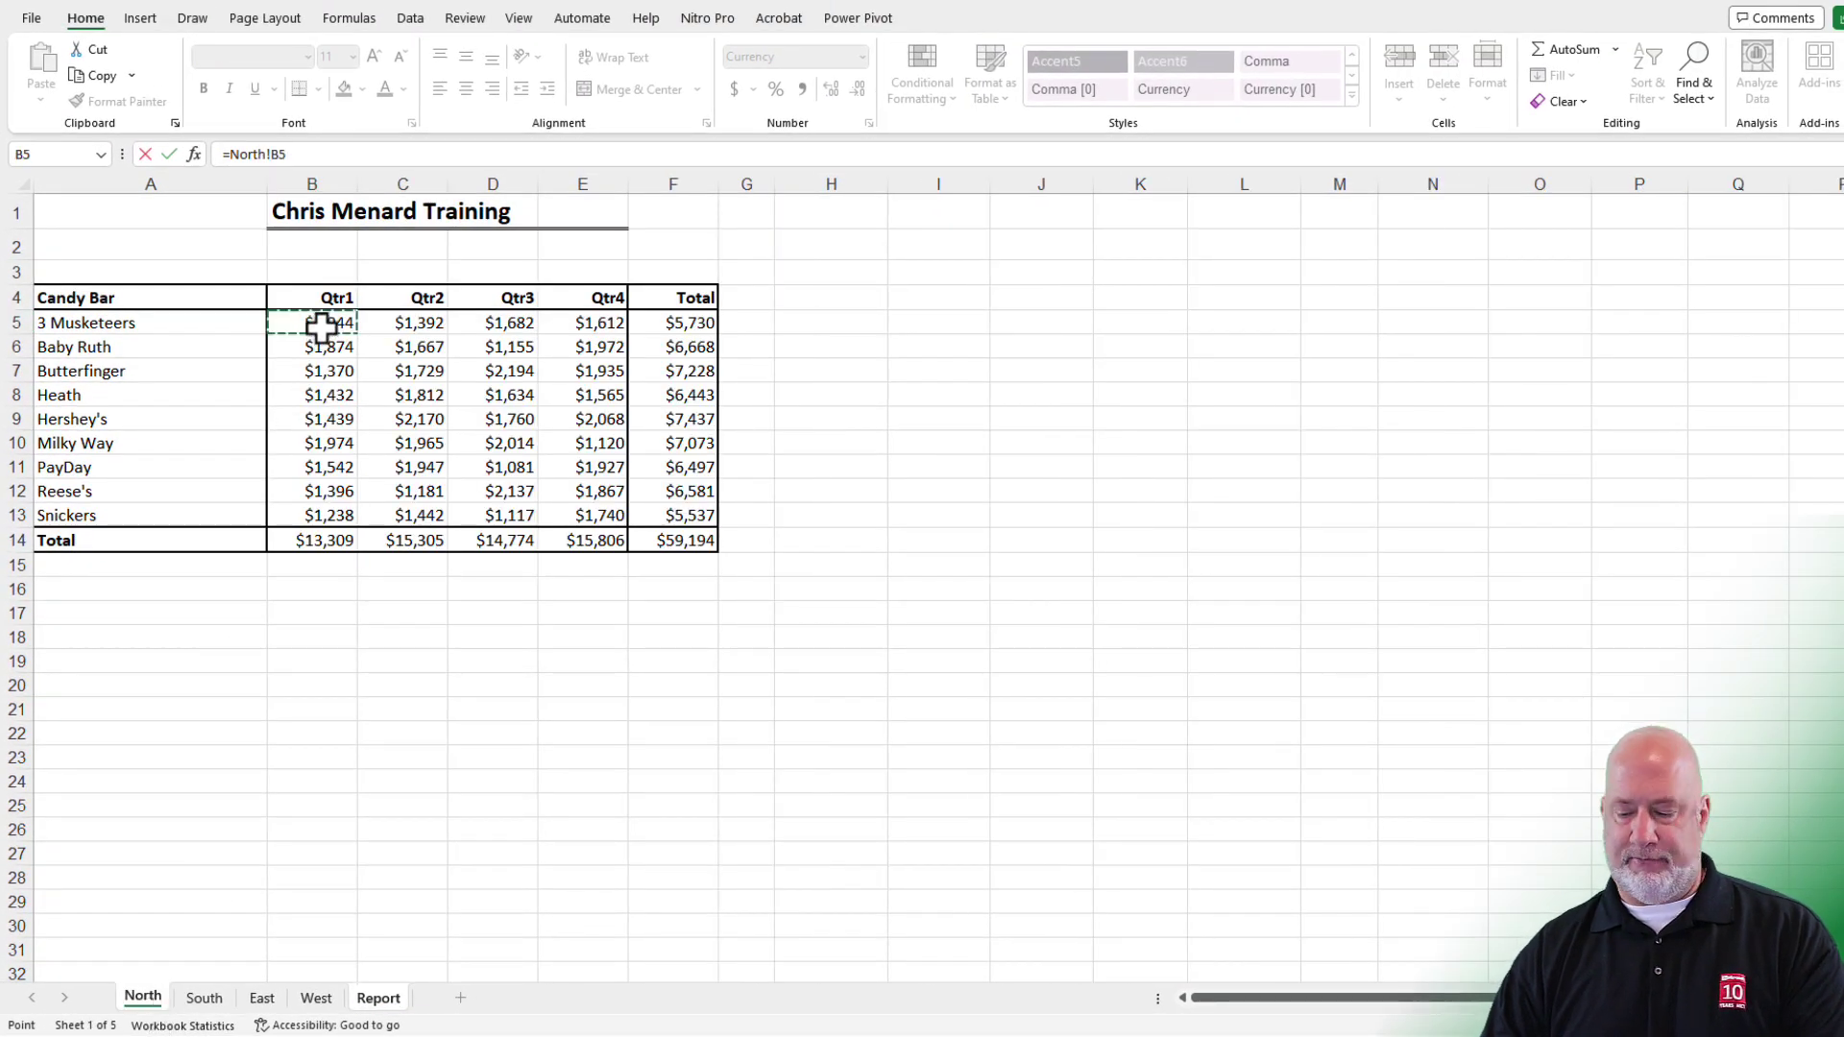
pyautogui.write('+')
pyautogui.click(205, 998)
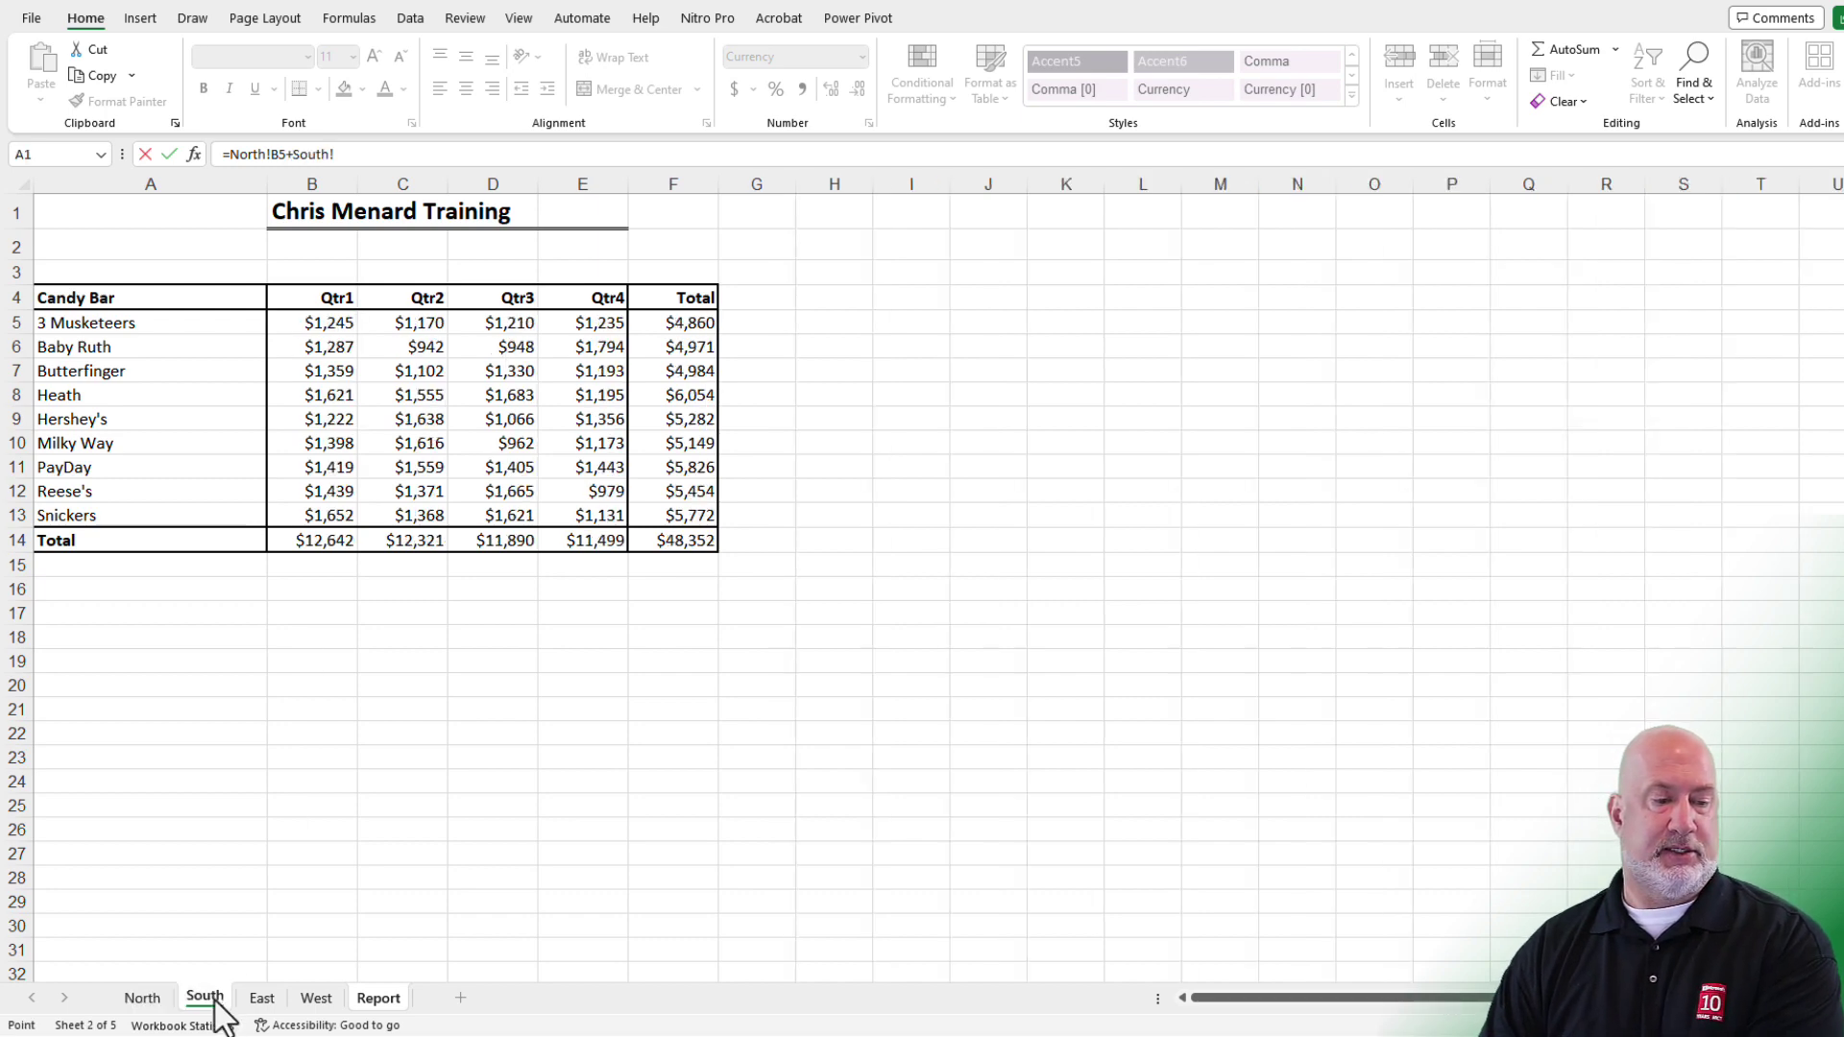
pyautogui.click(315, 324)
# Add East!B5 and West!B5 to the formula and enter it, showing $5,361
pyautogui.write('+')
pyautogui.click(261, 998)
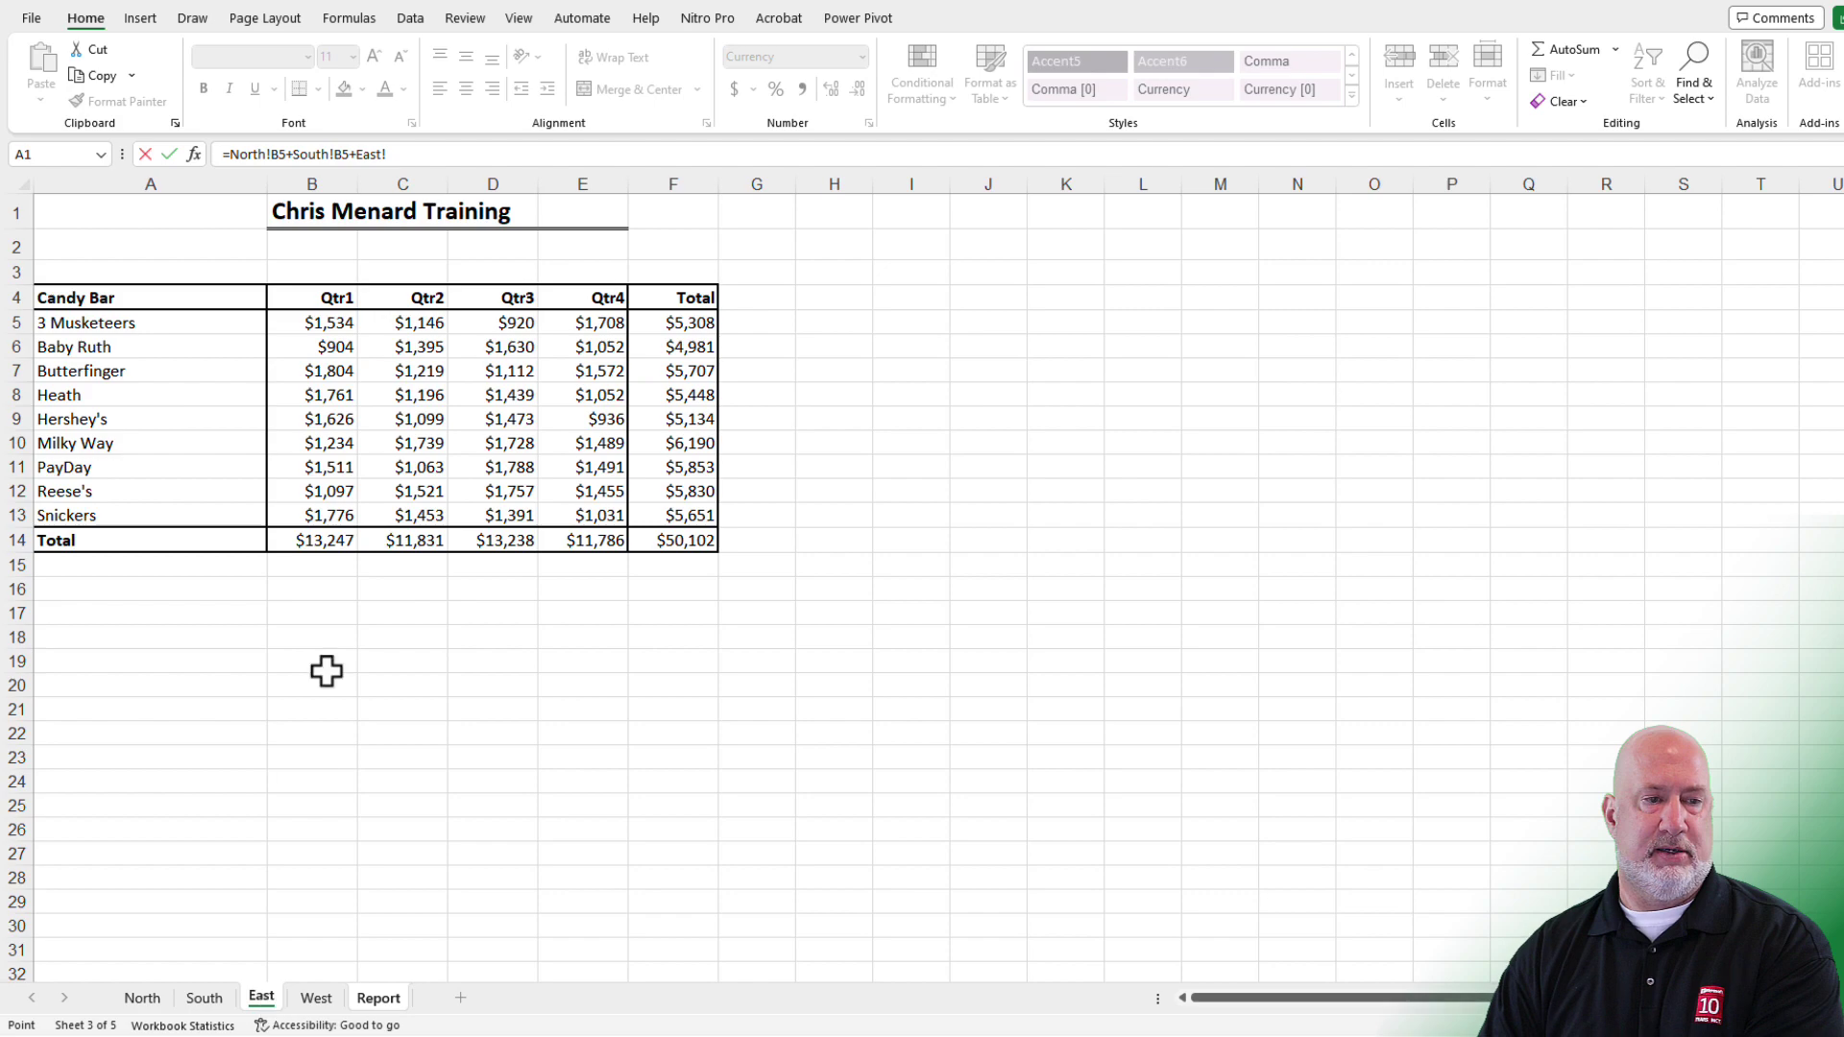
pyautogui.click(321, 319)
pyautogui.write('+')
pyautogui.click(316, 998)
pyautogui.click(329, 325)
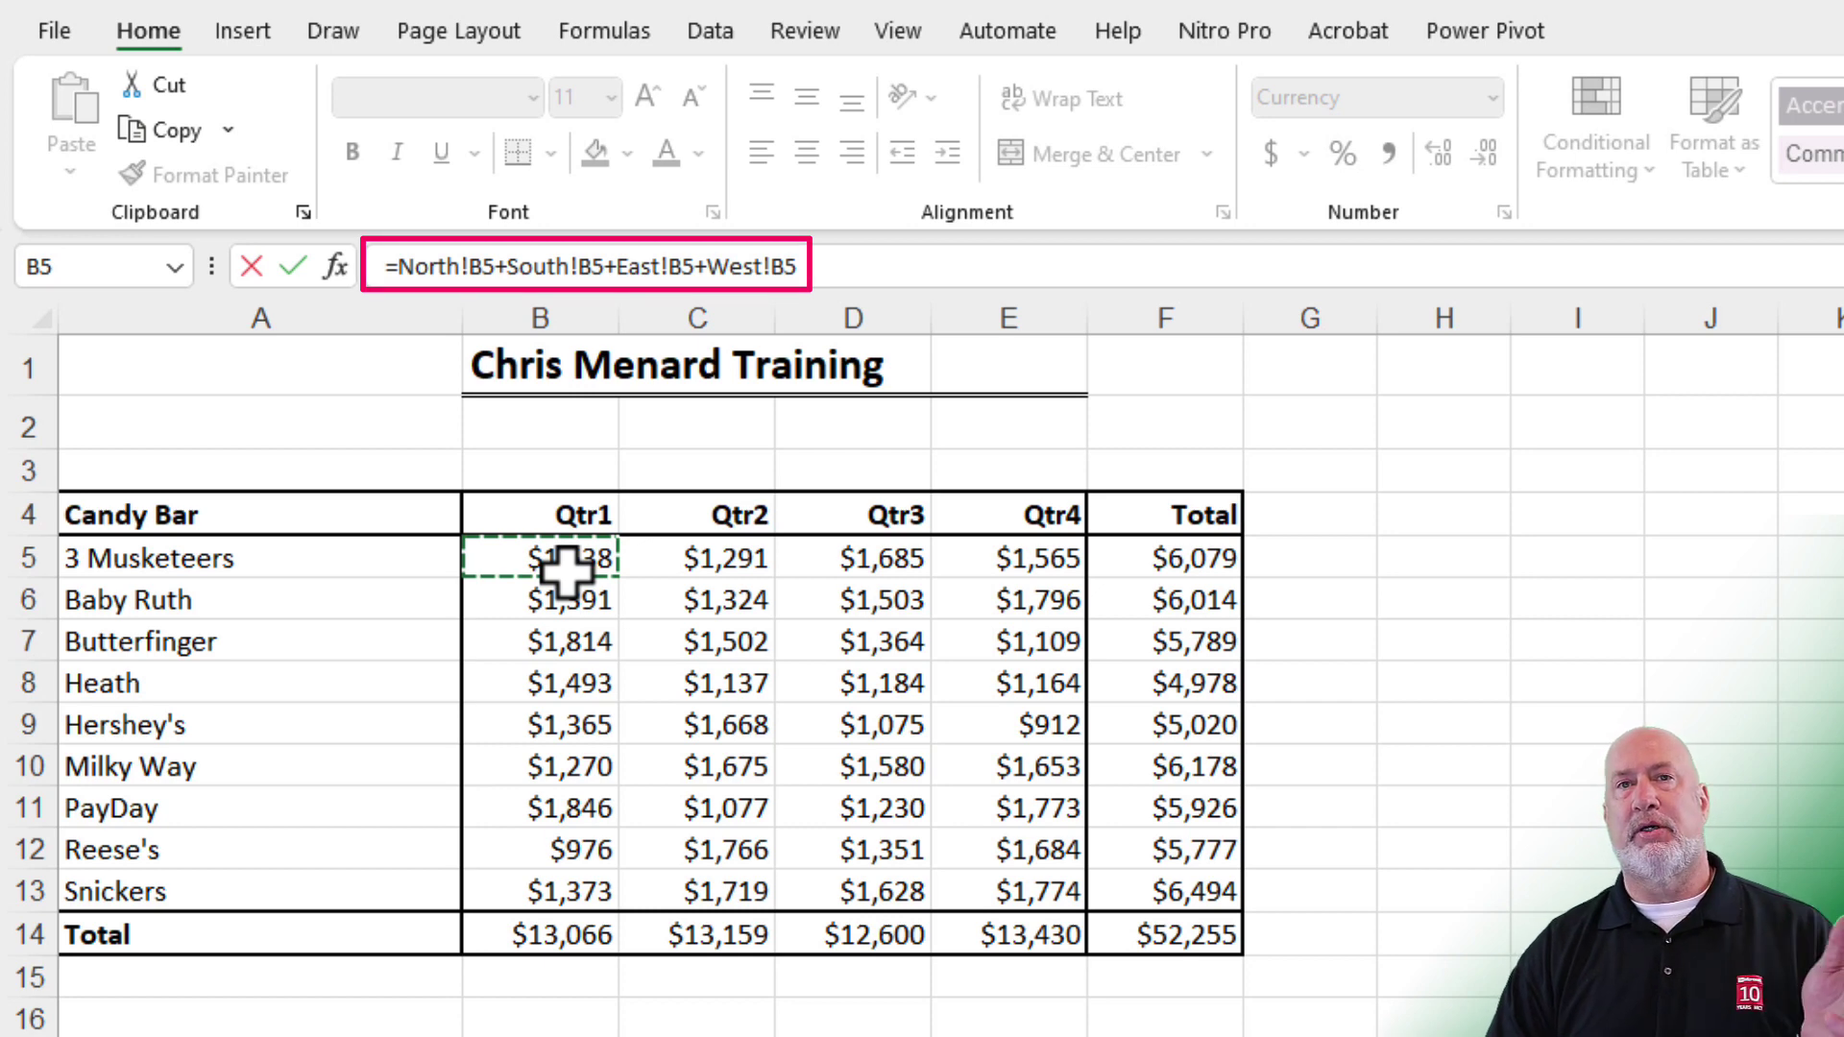
pyautogui.press('Return')
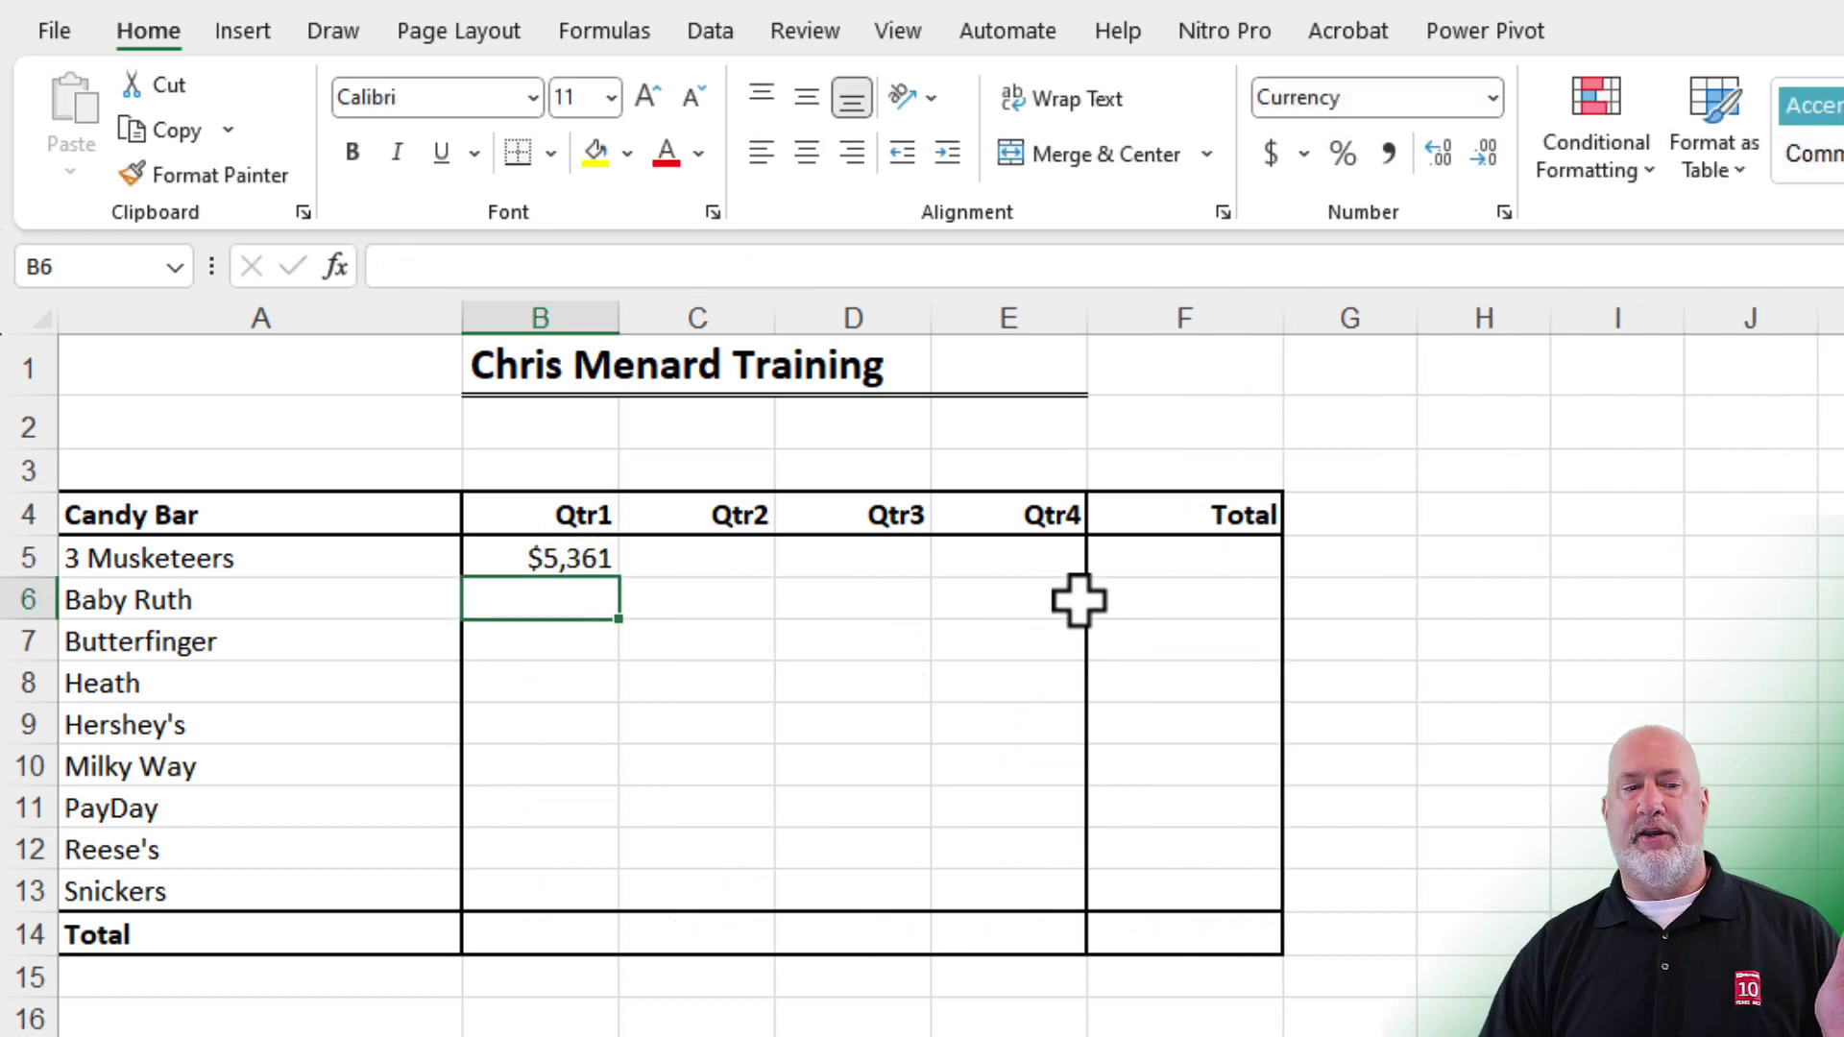
# Select Report cell B5 and delete its =North!B5+South!B5+East!B5+West!B5 formula
pyautogui.click(574, 555)
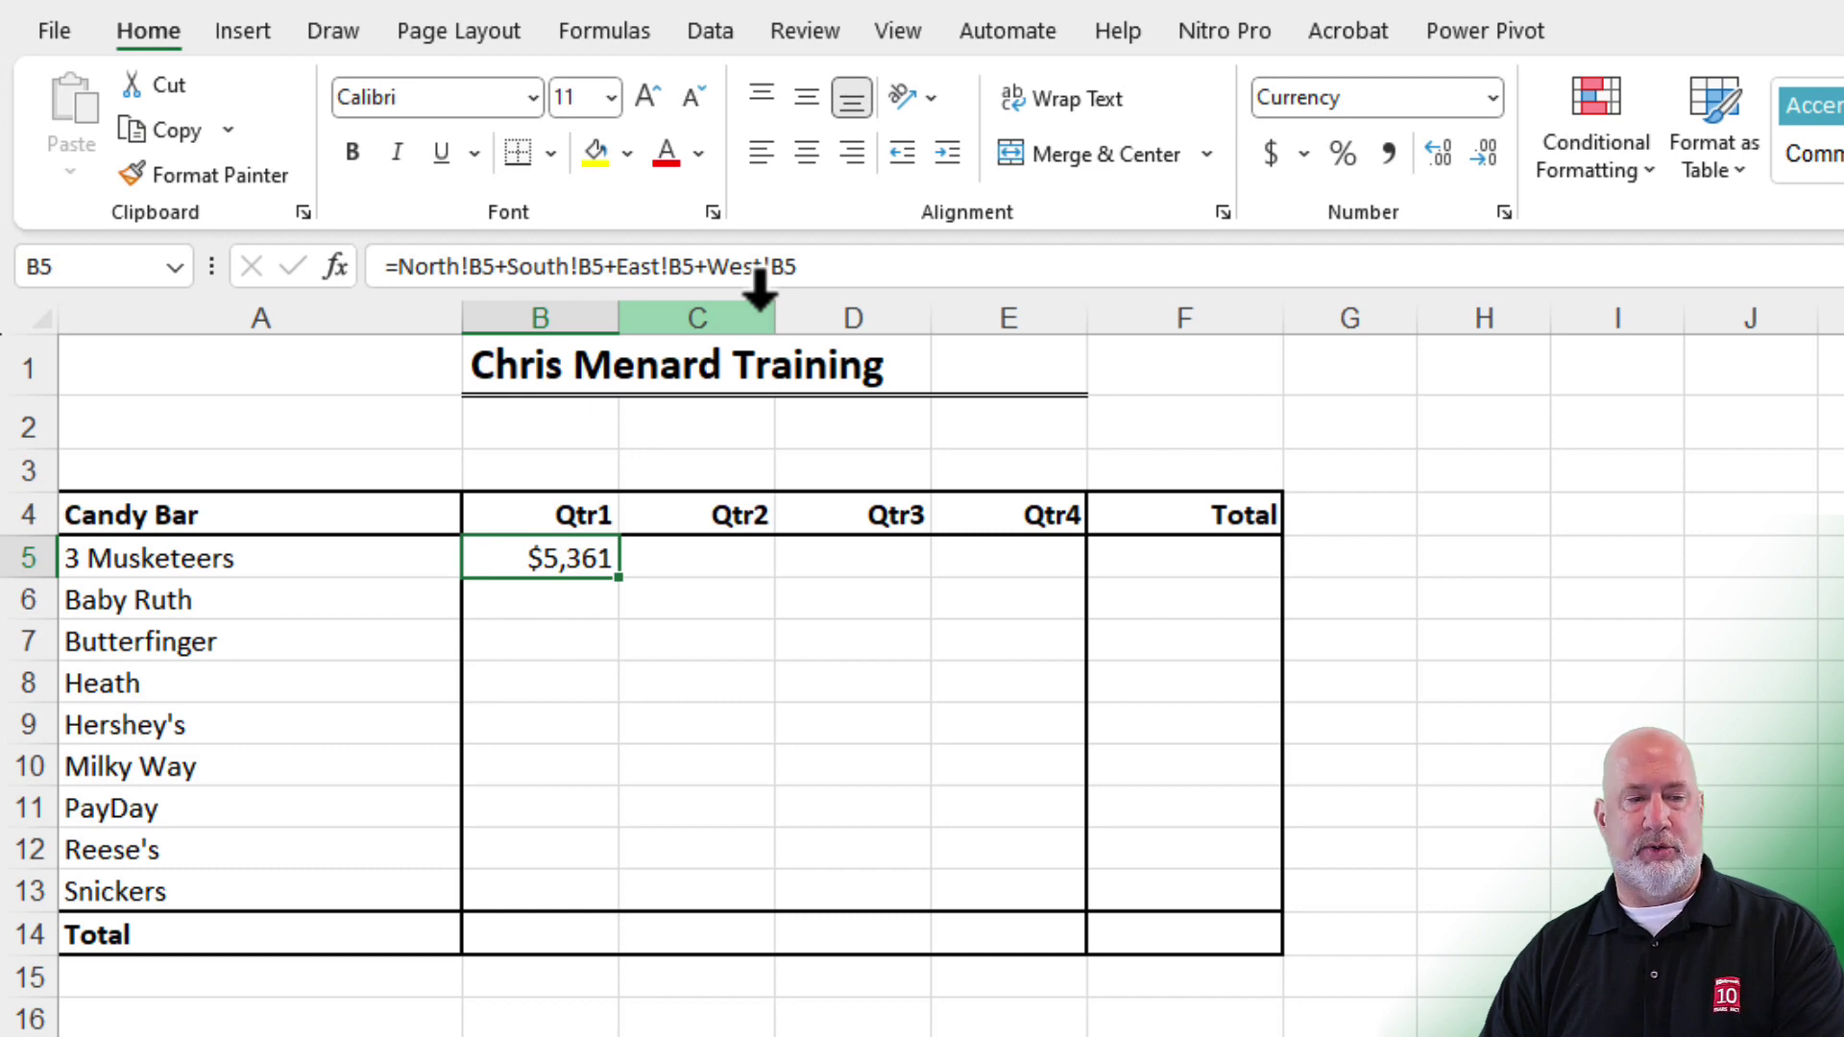
pyautogui.press('Delete')
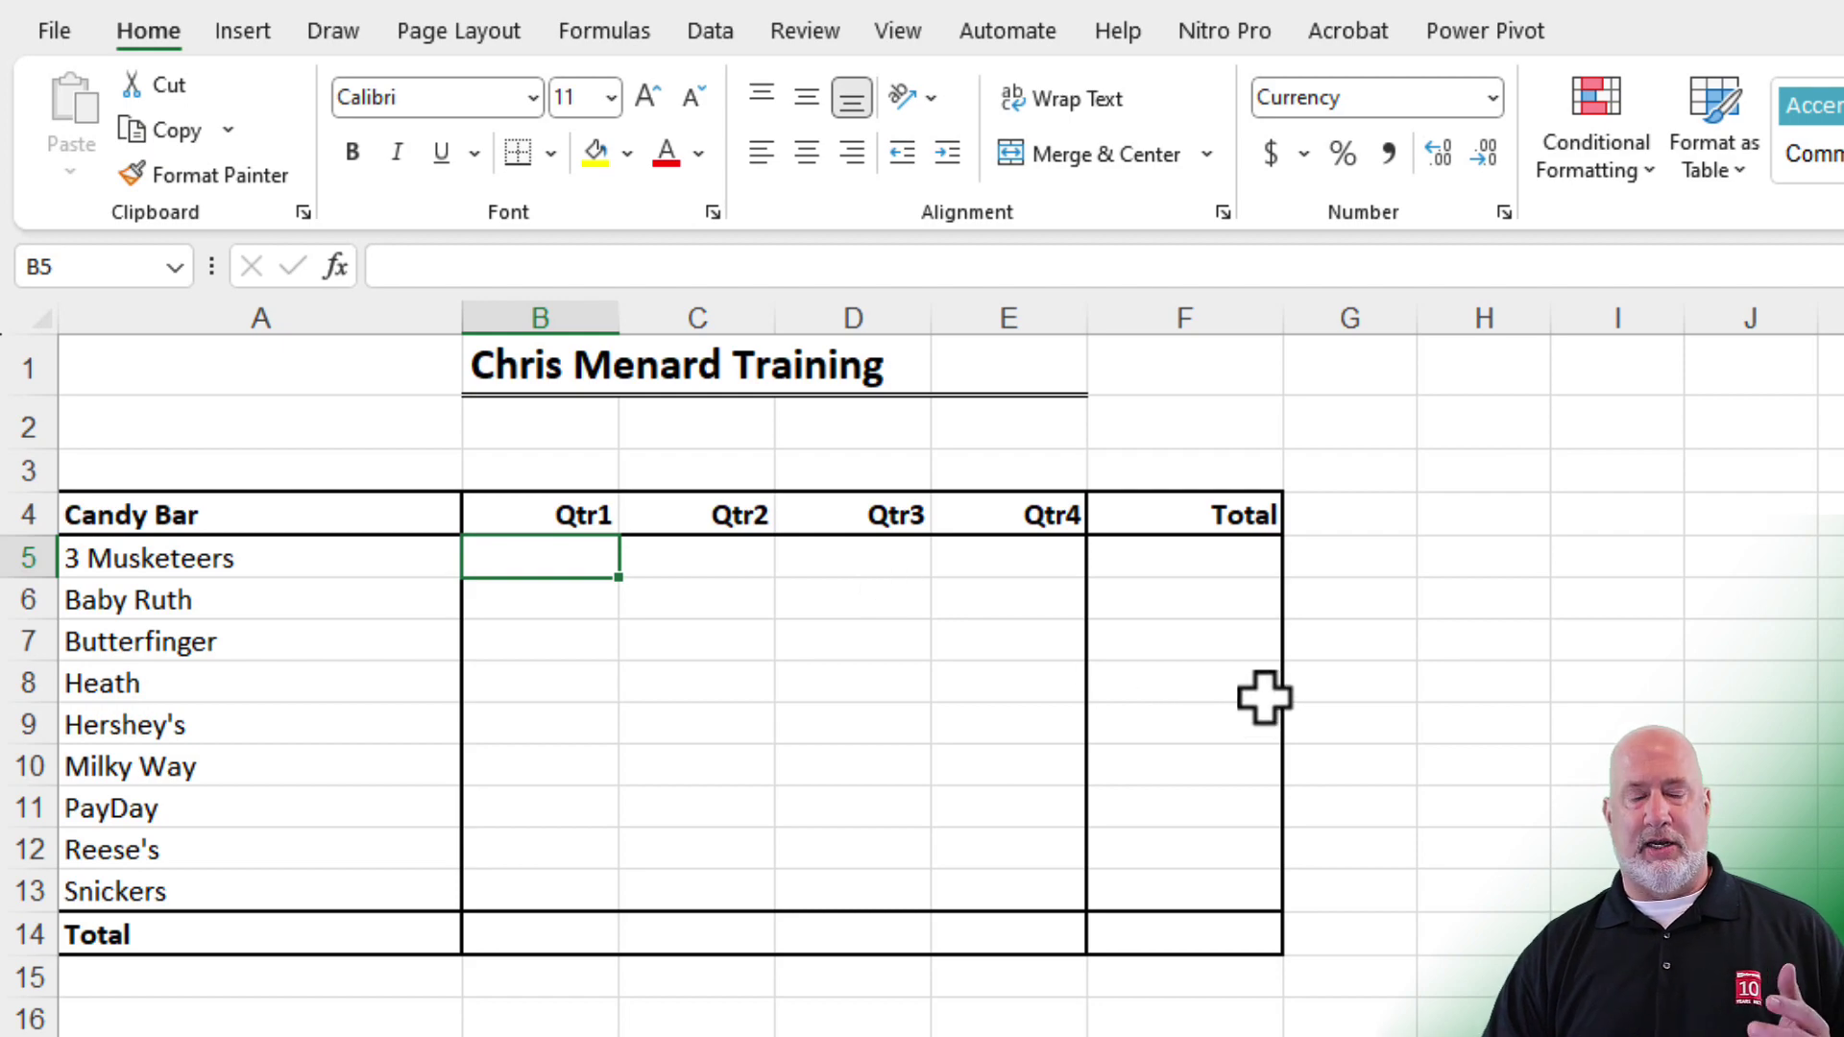
# Enter =SUM(North:West!B5) in Report B5 across the North-to-West sheet group, then check it
pyautogui.write('=sum')
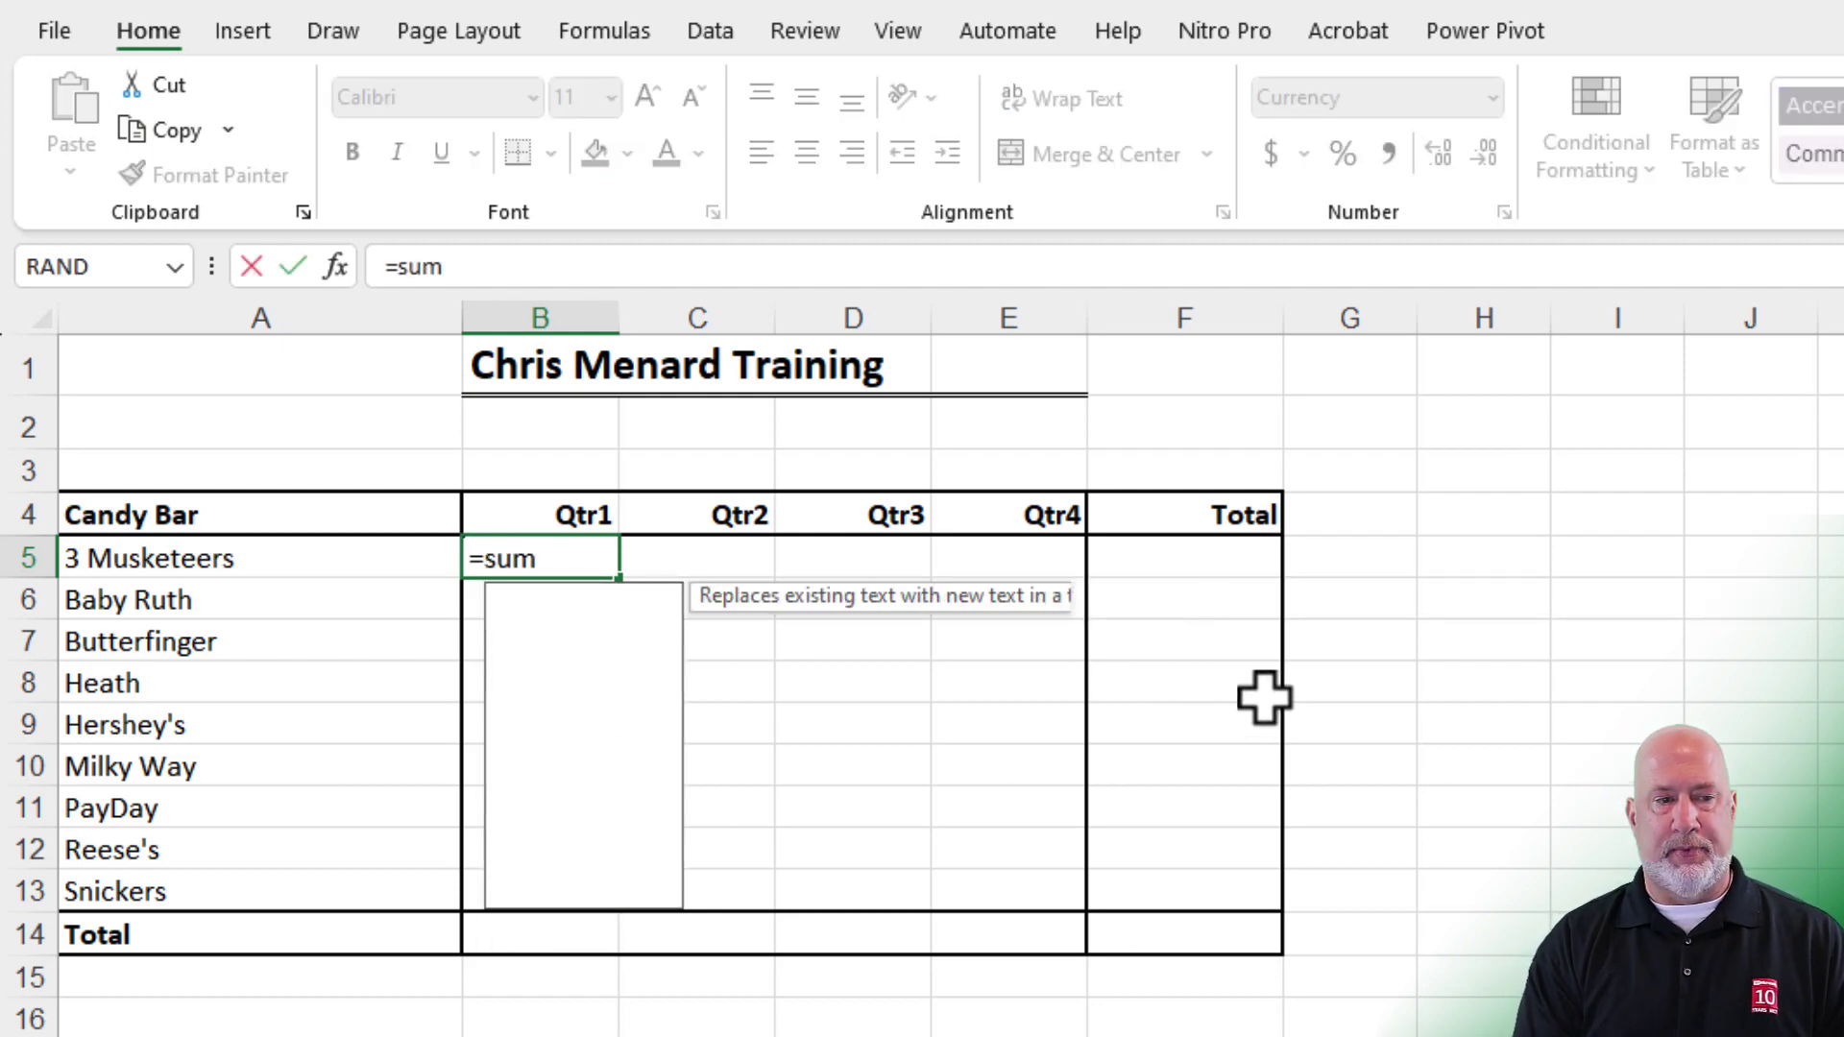
pyautogui.press('Tab')
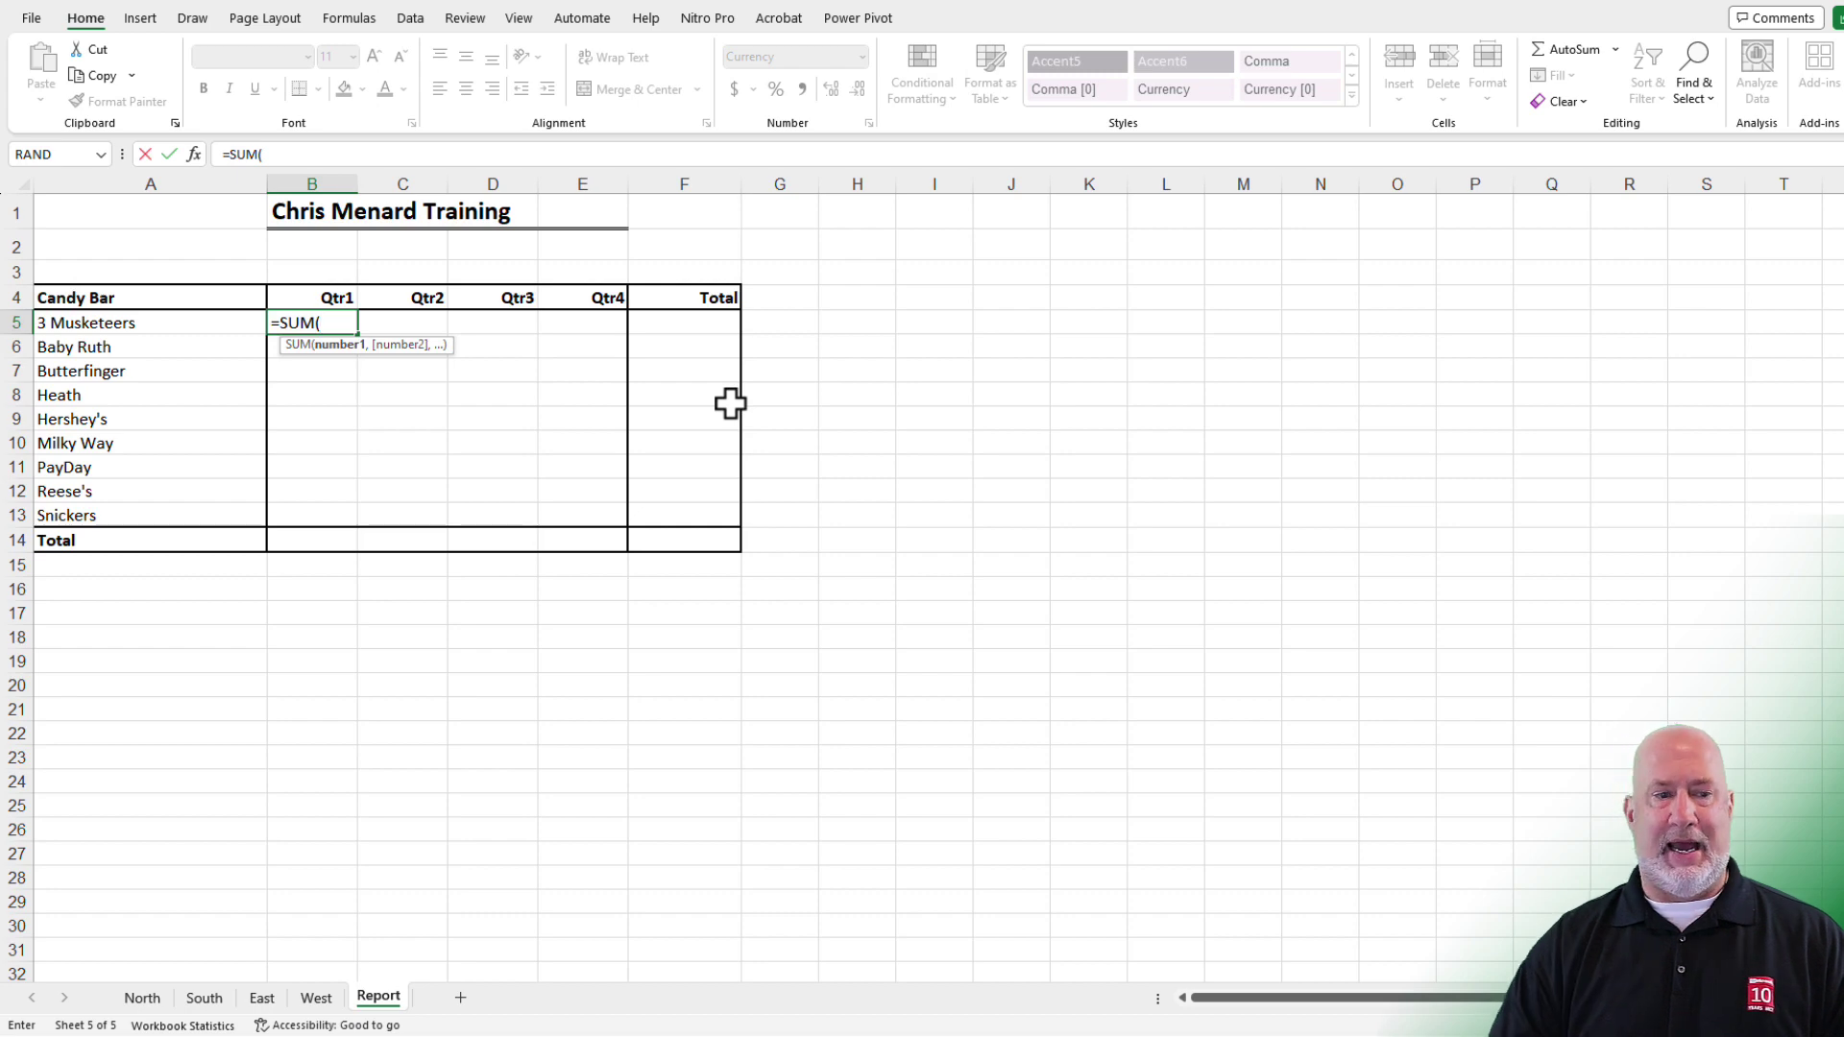
pyautogui.click(142, 998)
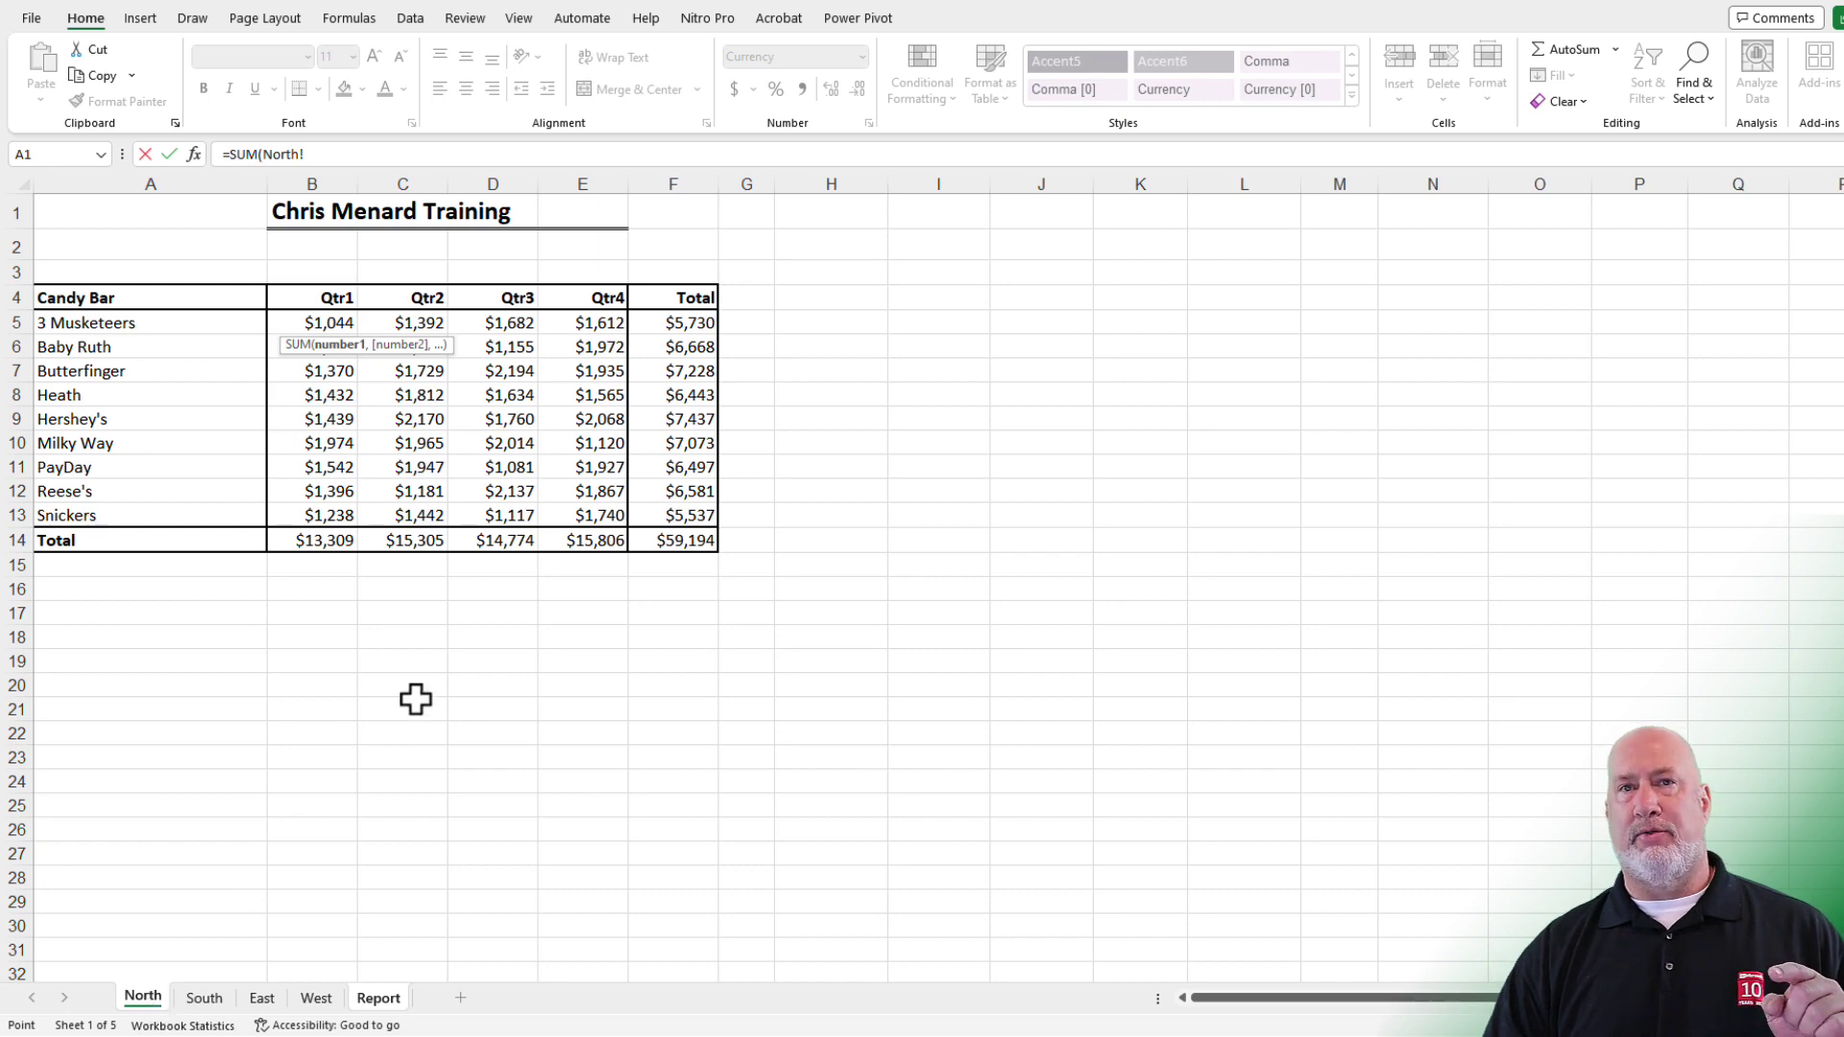
pyautogui.keyDown('shift'); pyautogui.click(317, 1002); pyautogui.keyUp('shift')
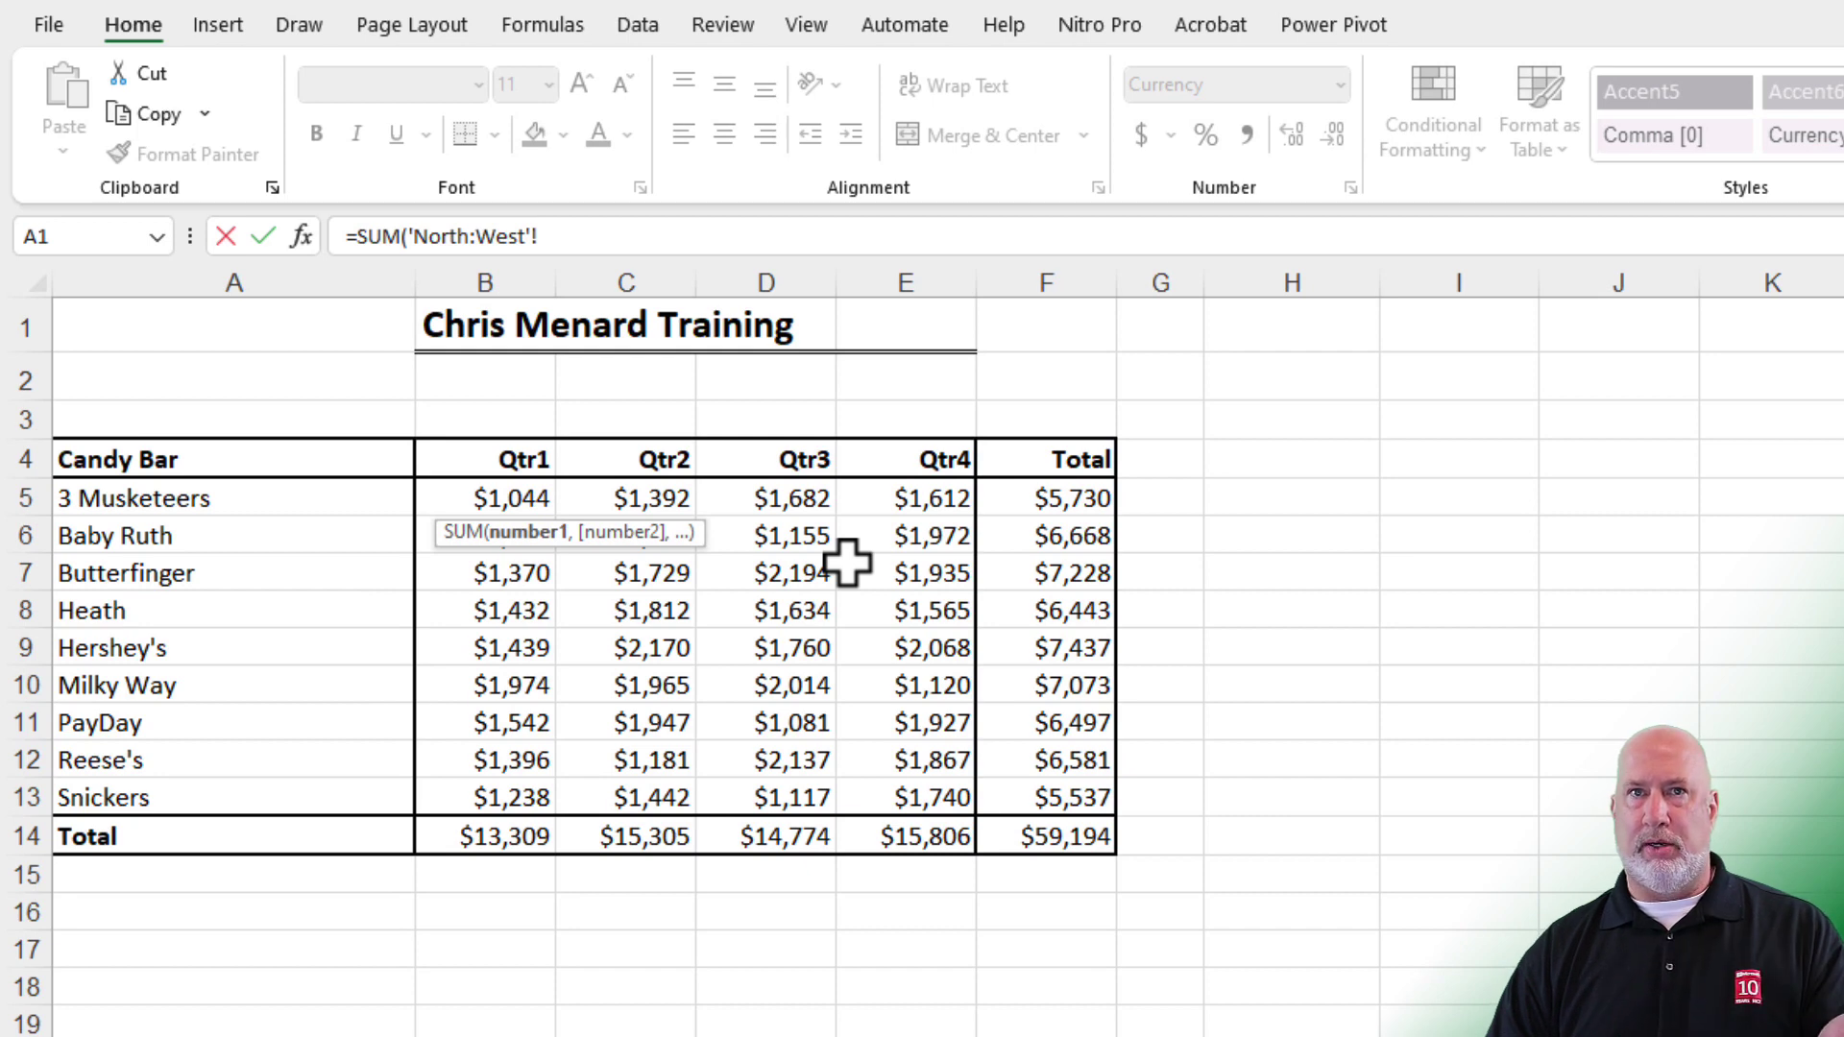
pyautogui.click(527, 496)
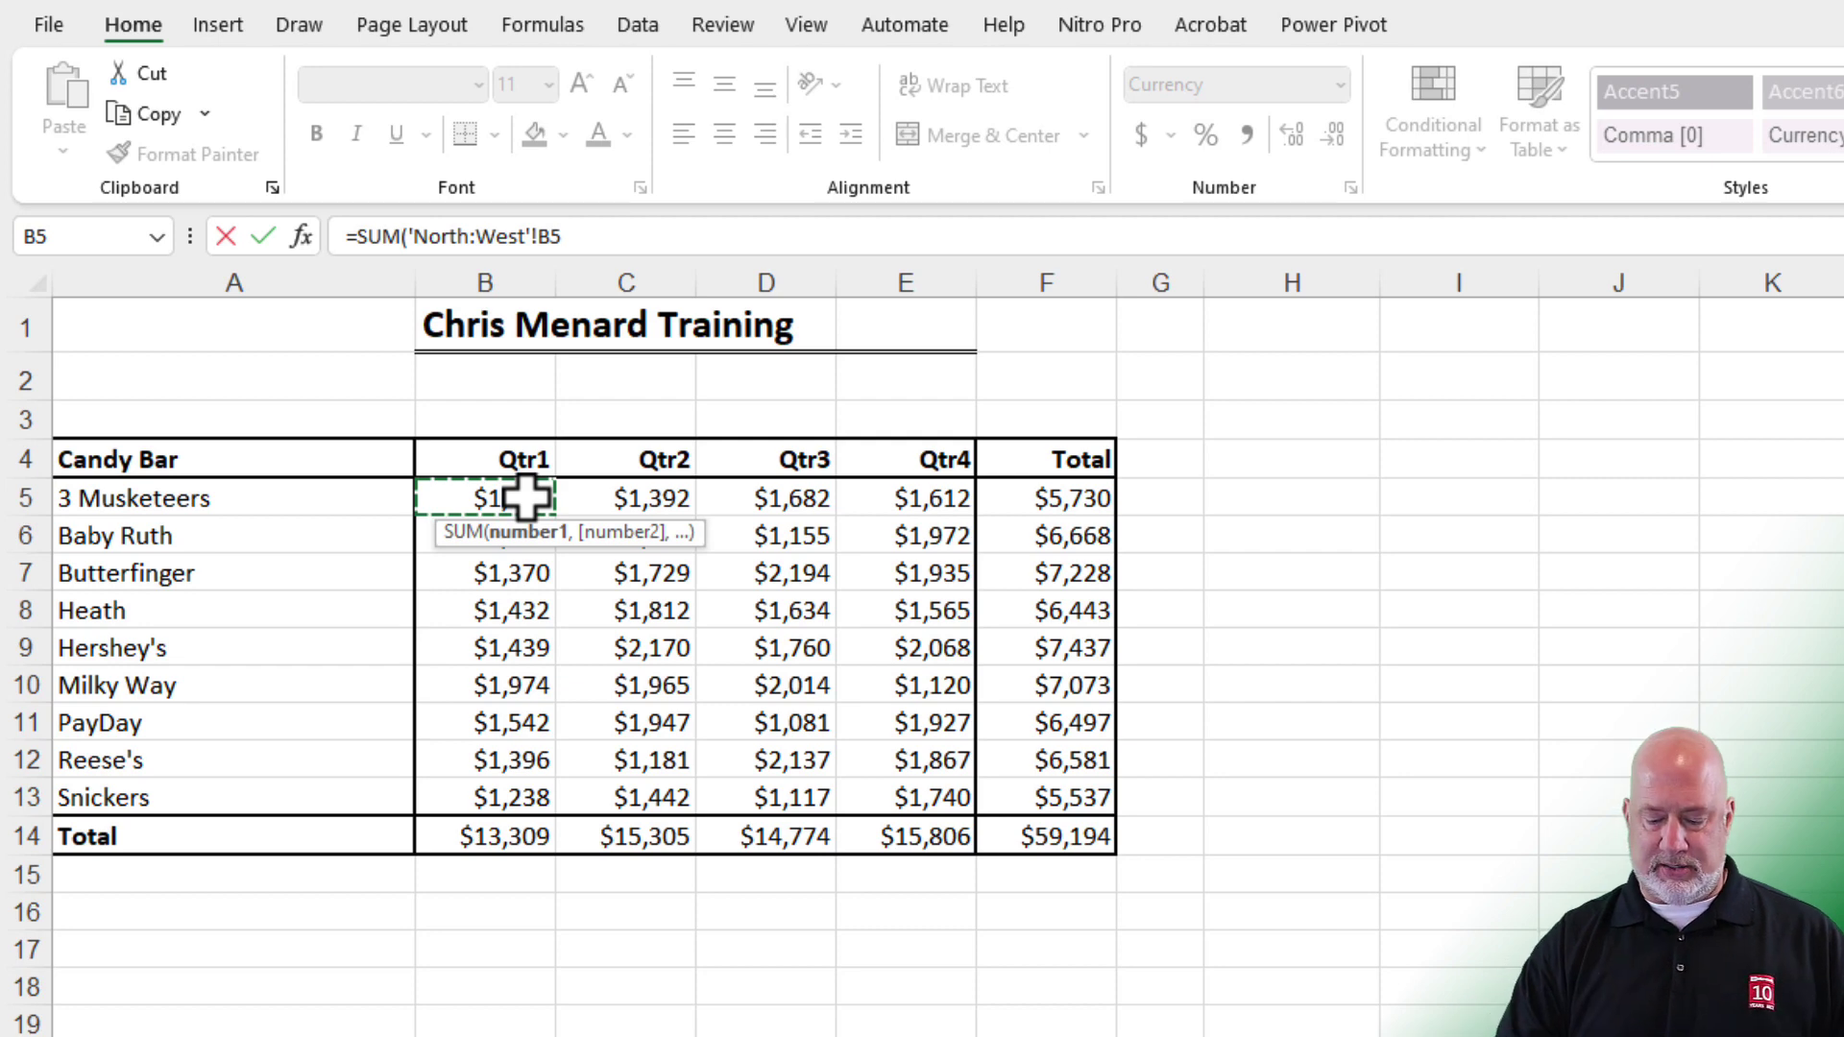
pyautogui.press('Return')
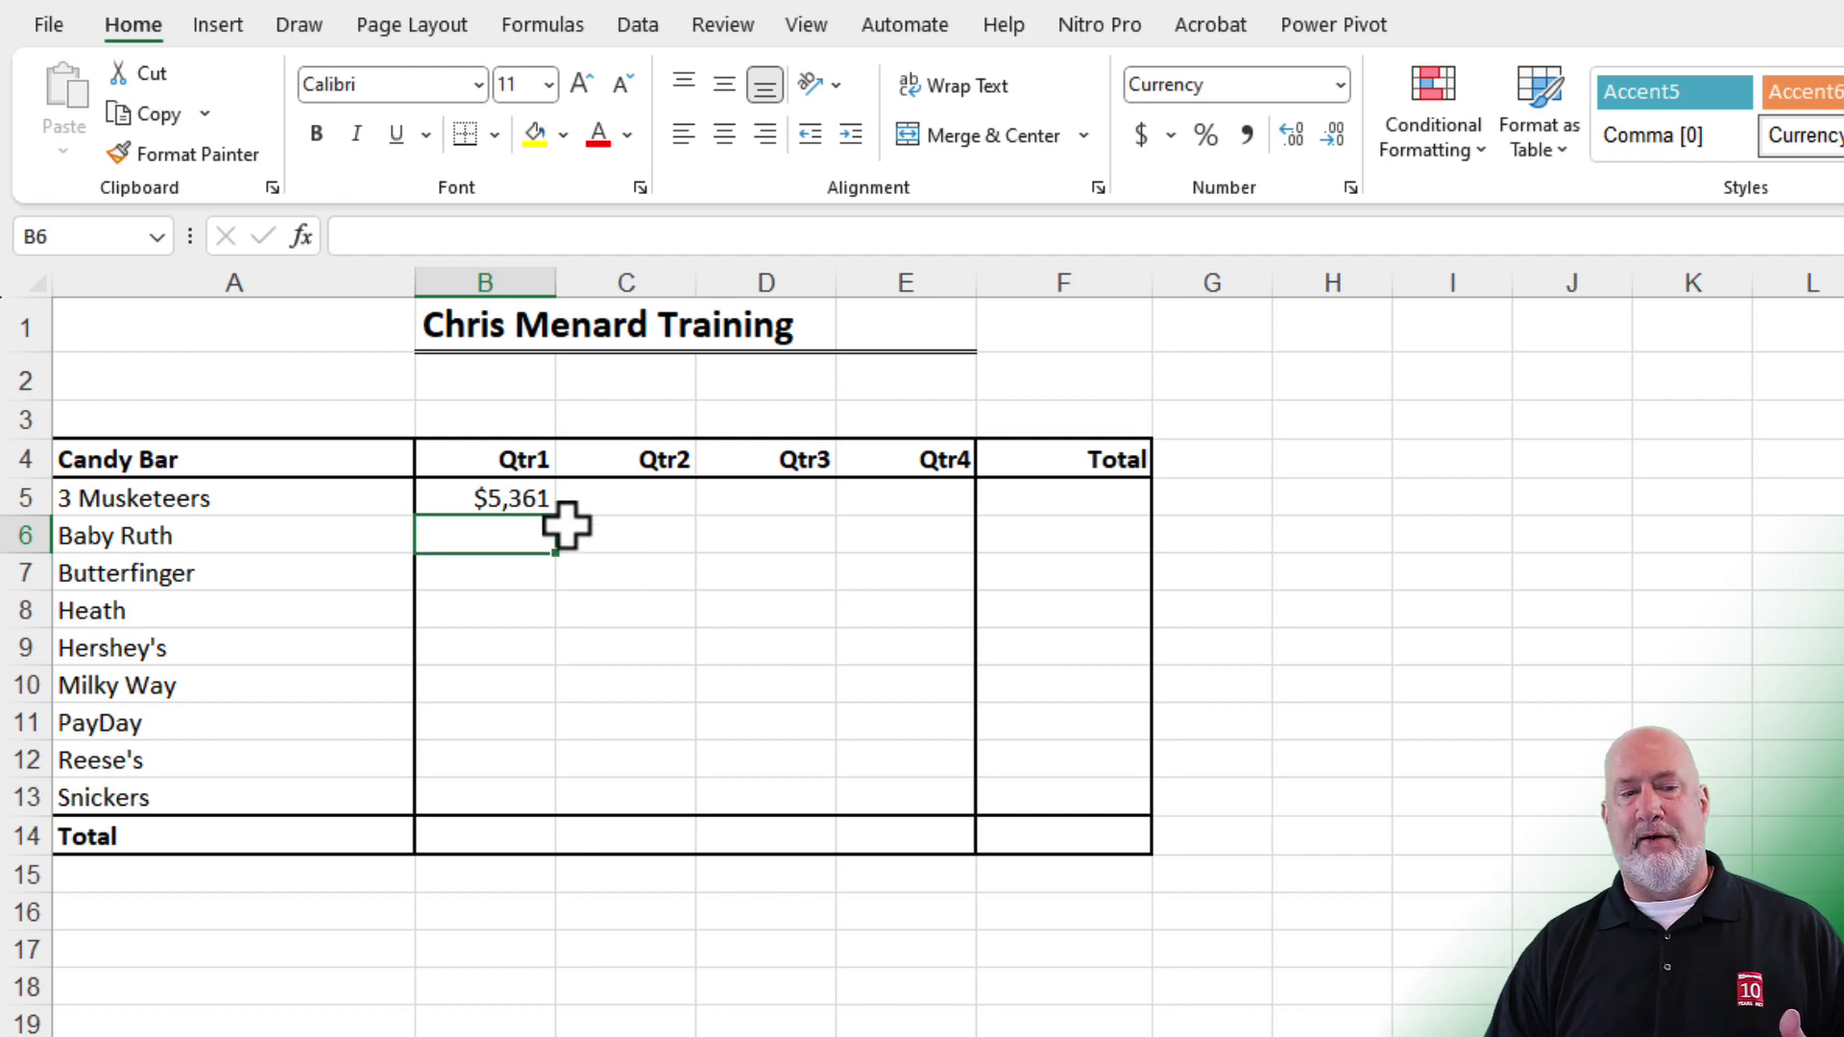
pyautogui.click(533, 500)
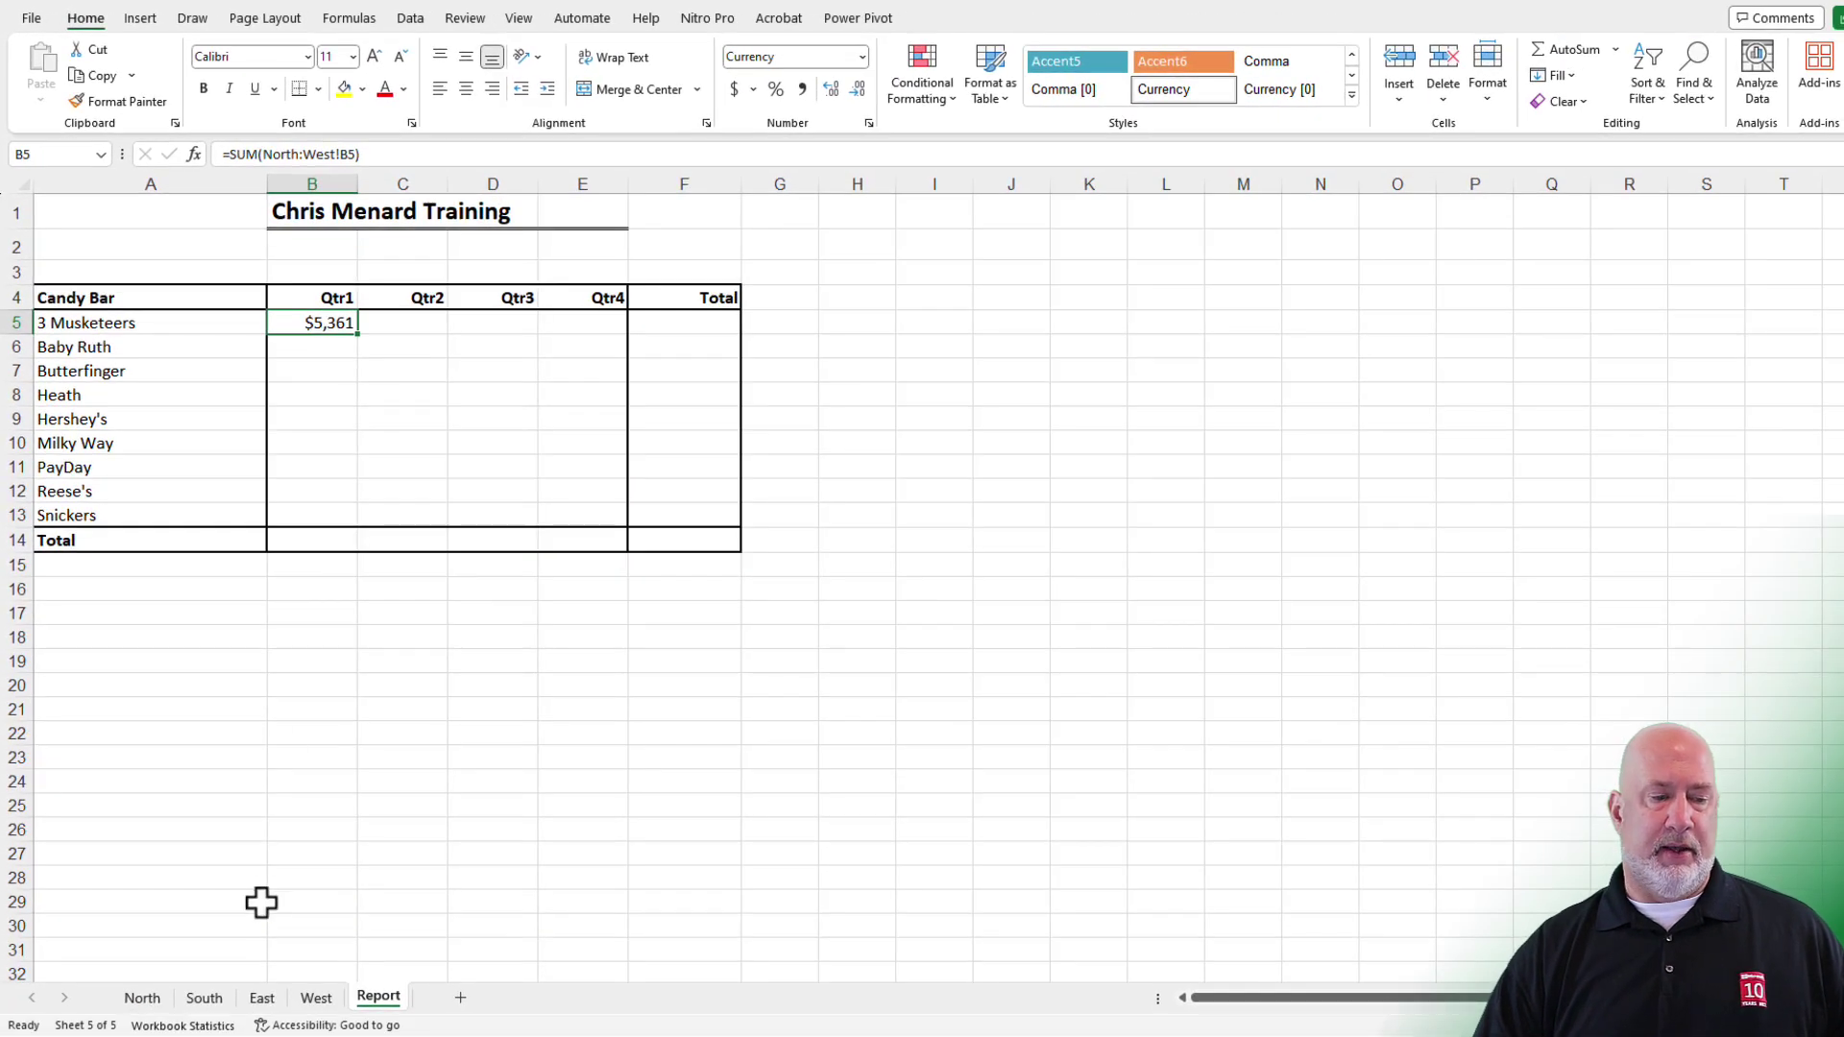
# Copy the South sheet, rename the copy midwest, and check its B5 figure
pyautogui.click(205, 1001)
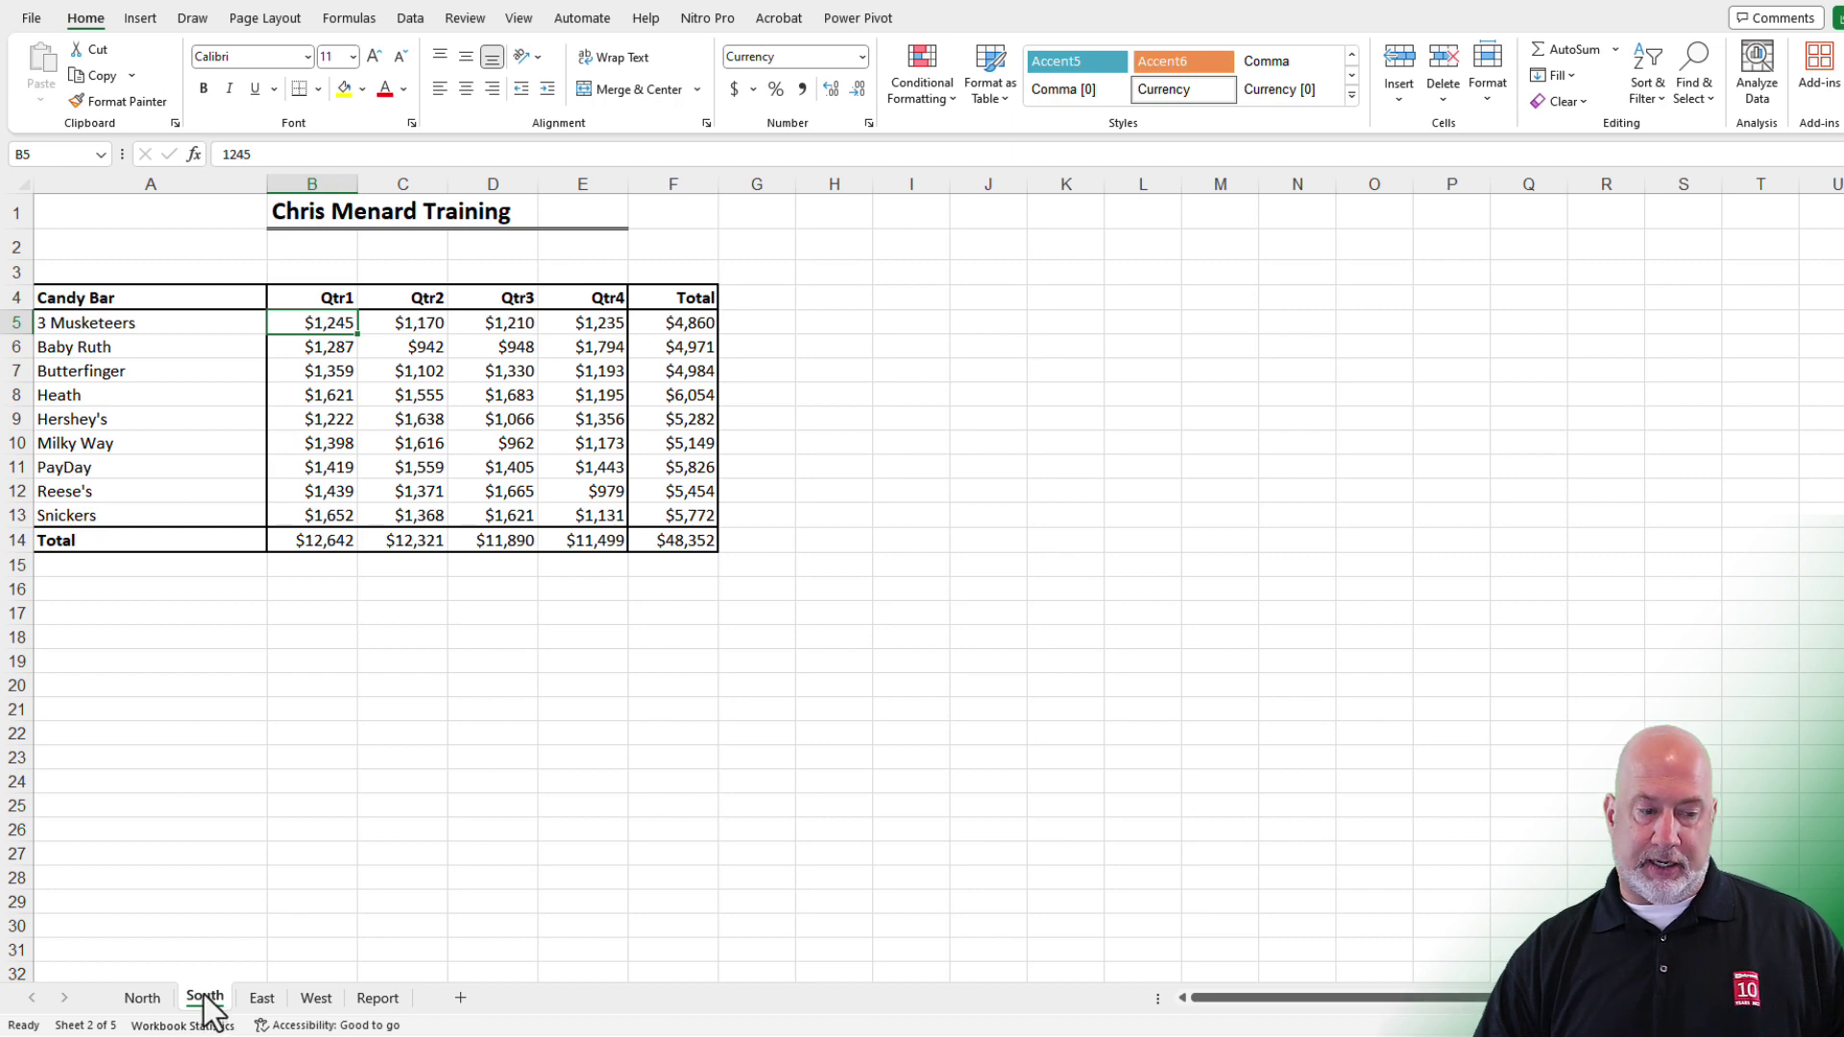
pyautogui.moveTo(205, 1001); pyautogui.dragTo(255, 999)
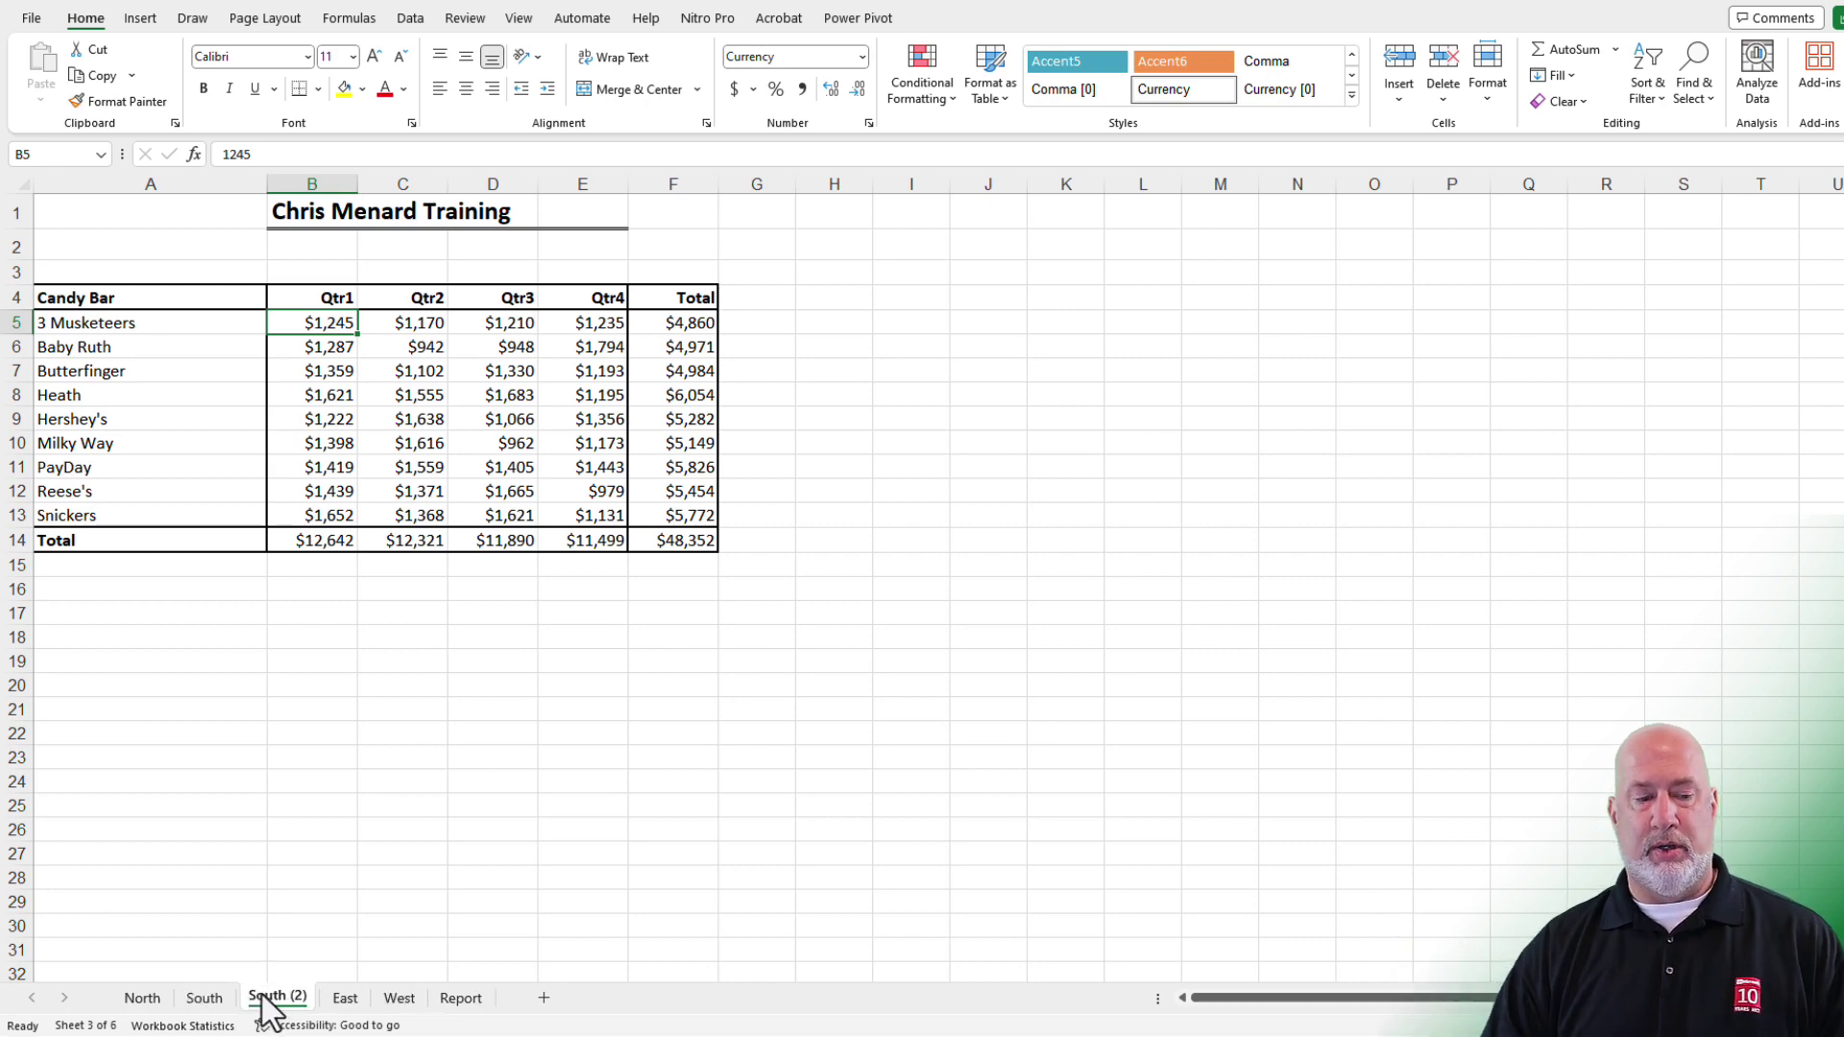
pyautogui.doubleClick(268, 996)
pyautogui.write('midwest')
pyautogui.press('Return')
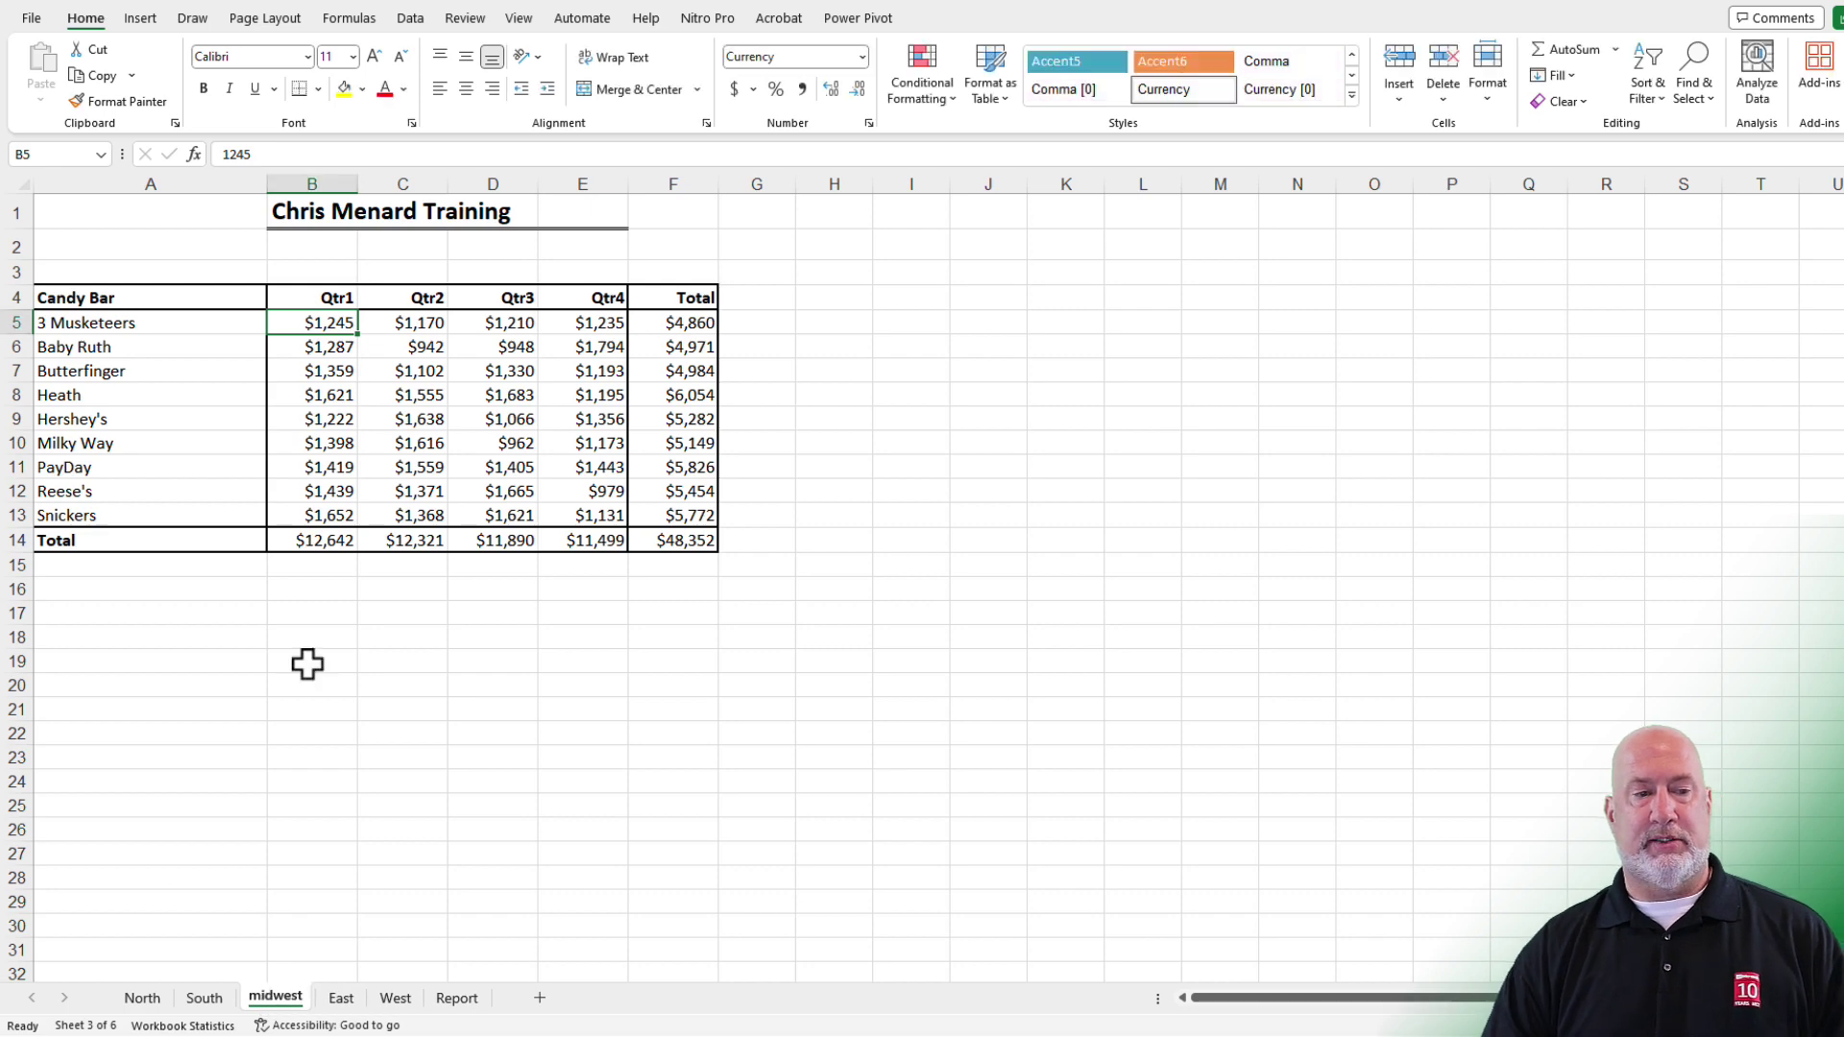
pyautogui.moveTo(330, 323); pyautogui.dragTo(580, 504)
pyautogui.click(332, 329)
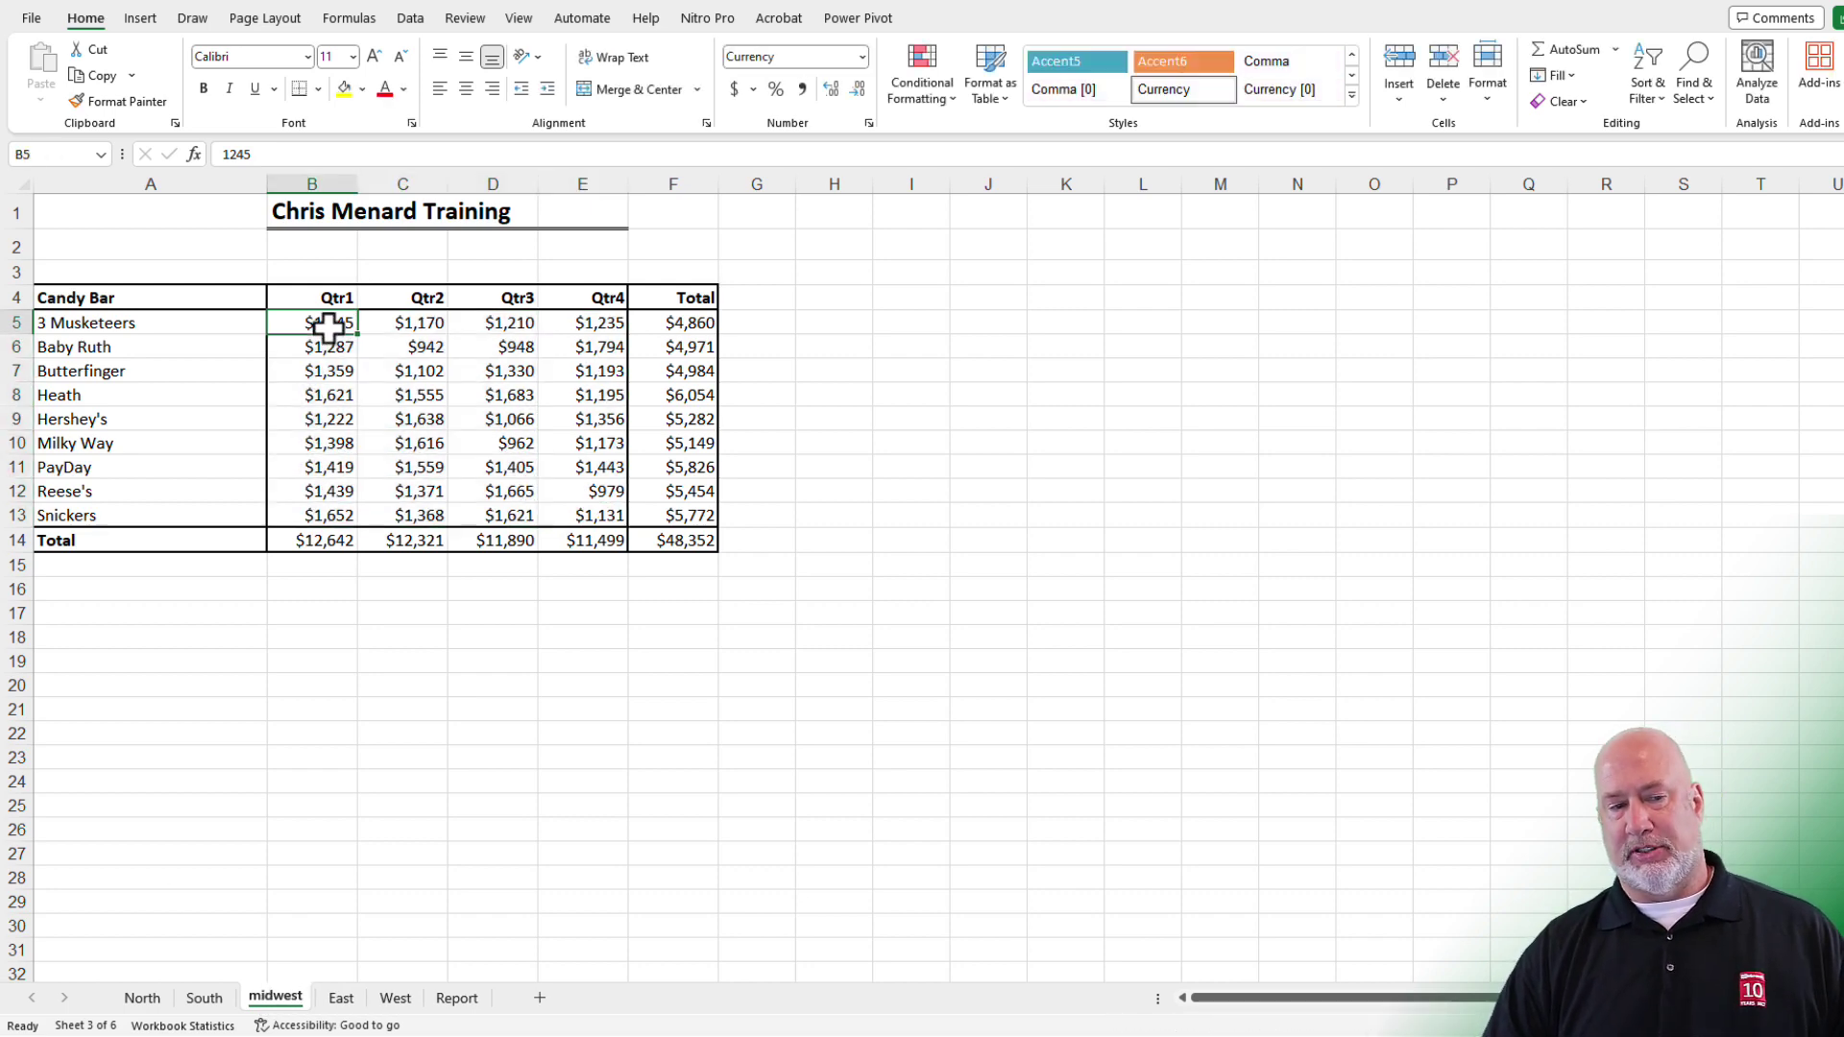
# Check the Report total, delete the midwest sheet, and return to Report
pyautogui.click(454, 1001)
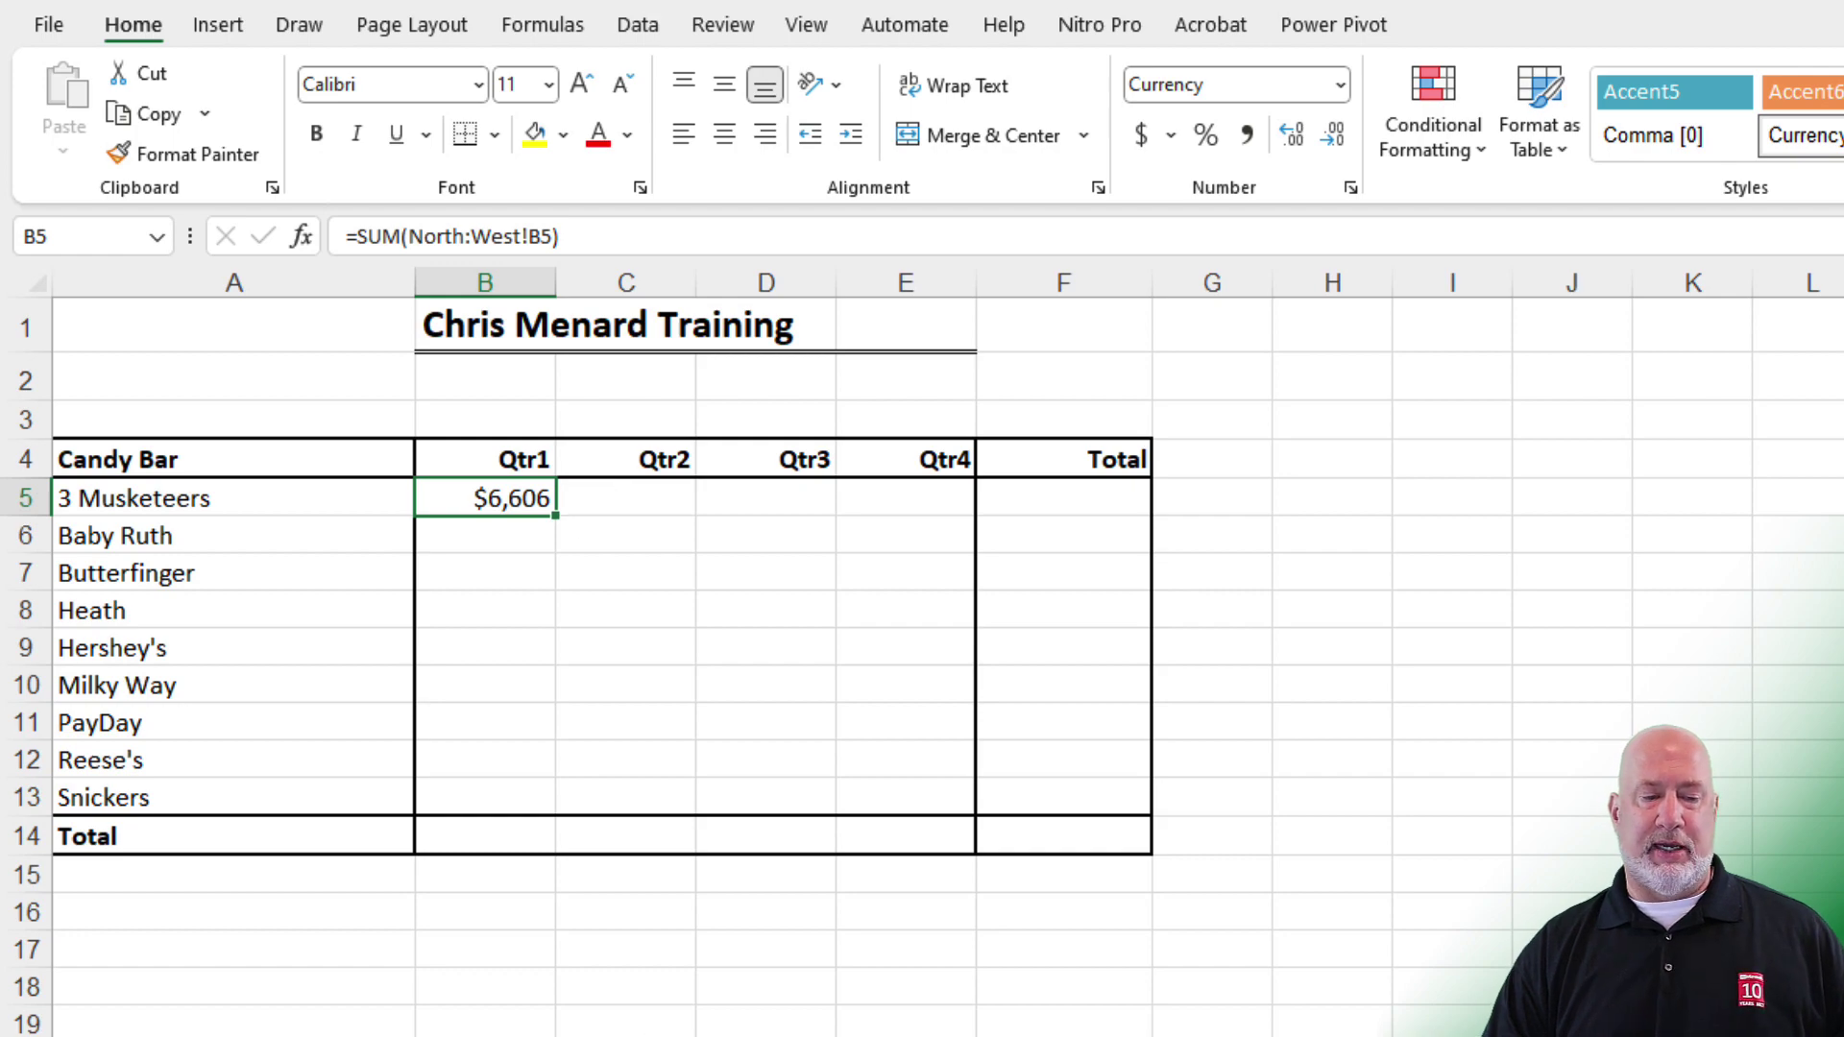
pyautogui.rightClick(439, 1036)
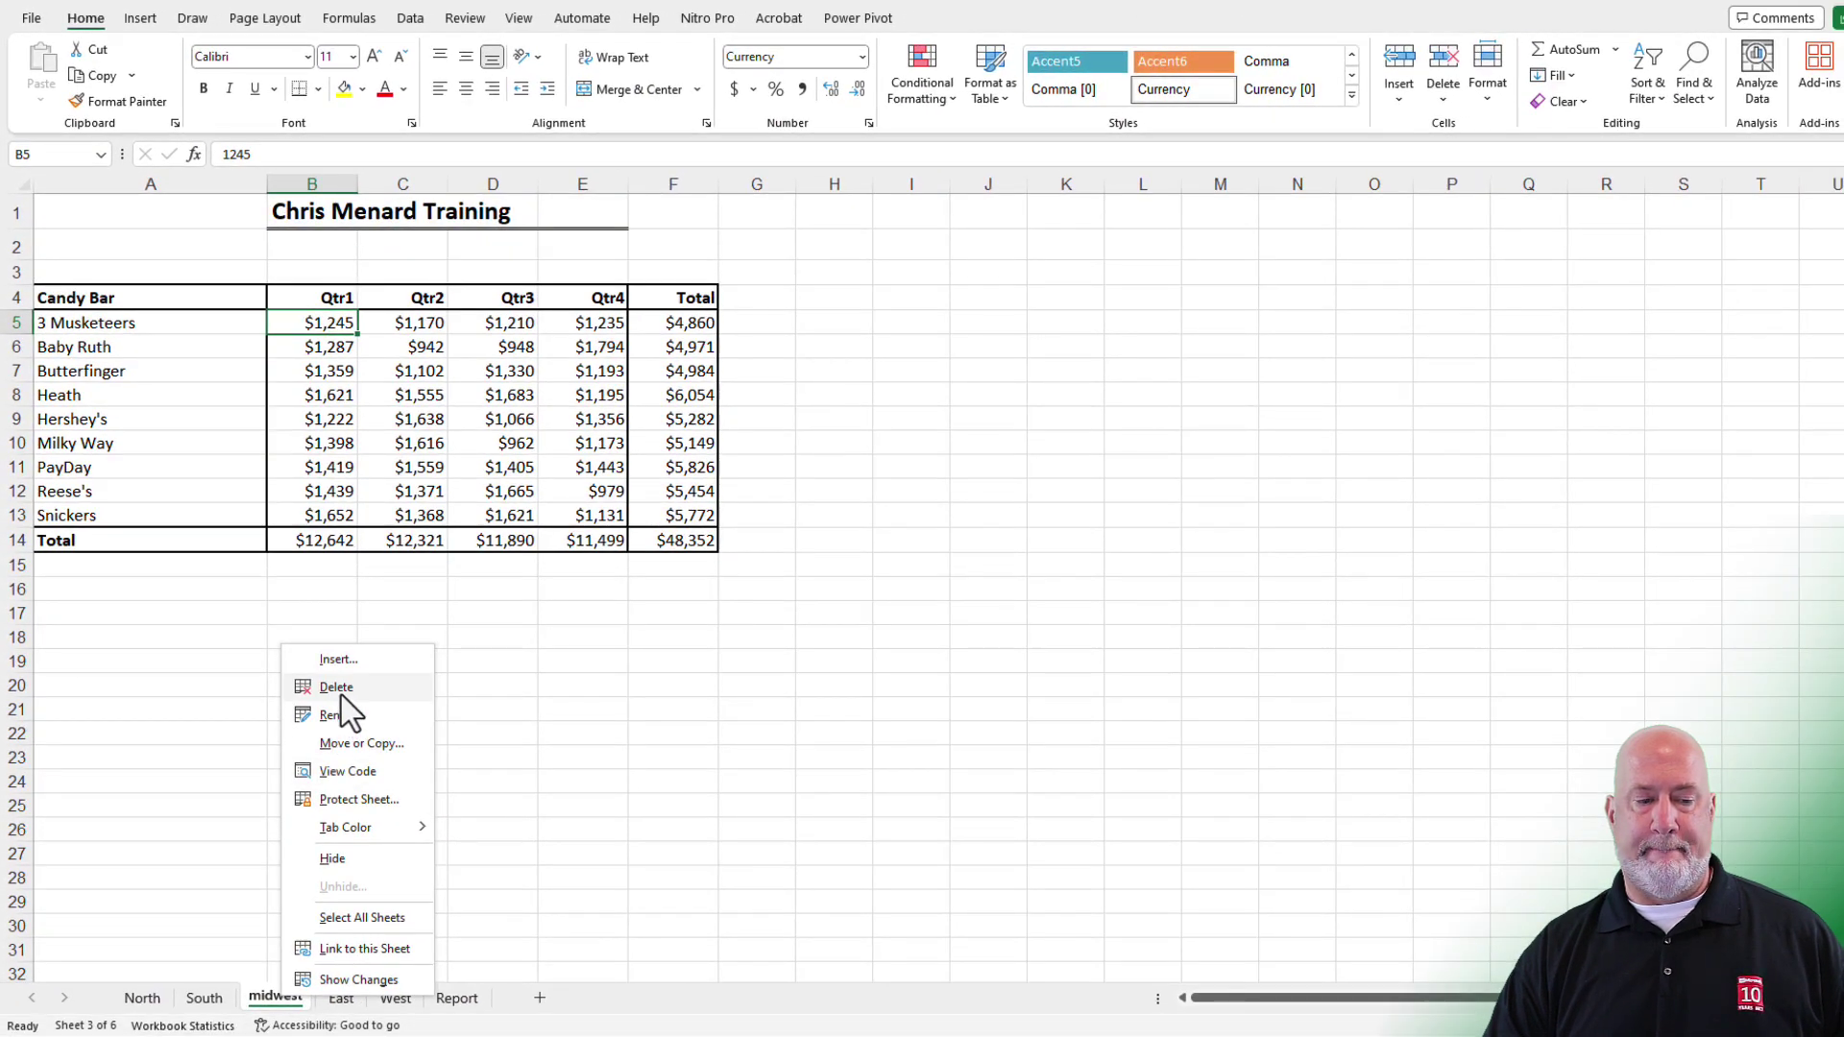
pyautogui.click(342, 695)
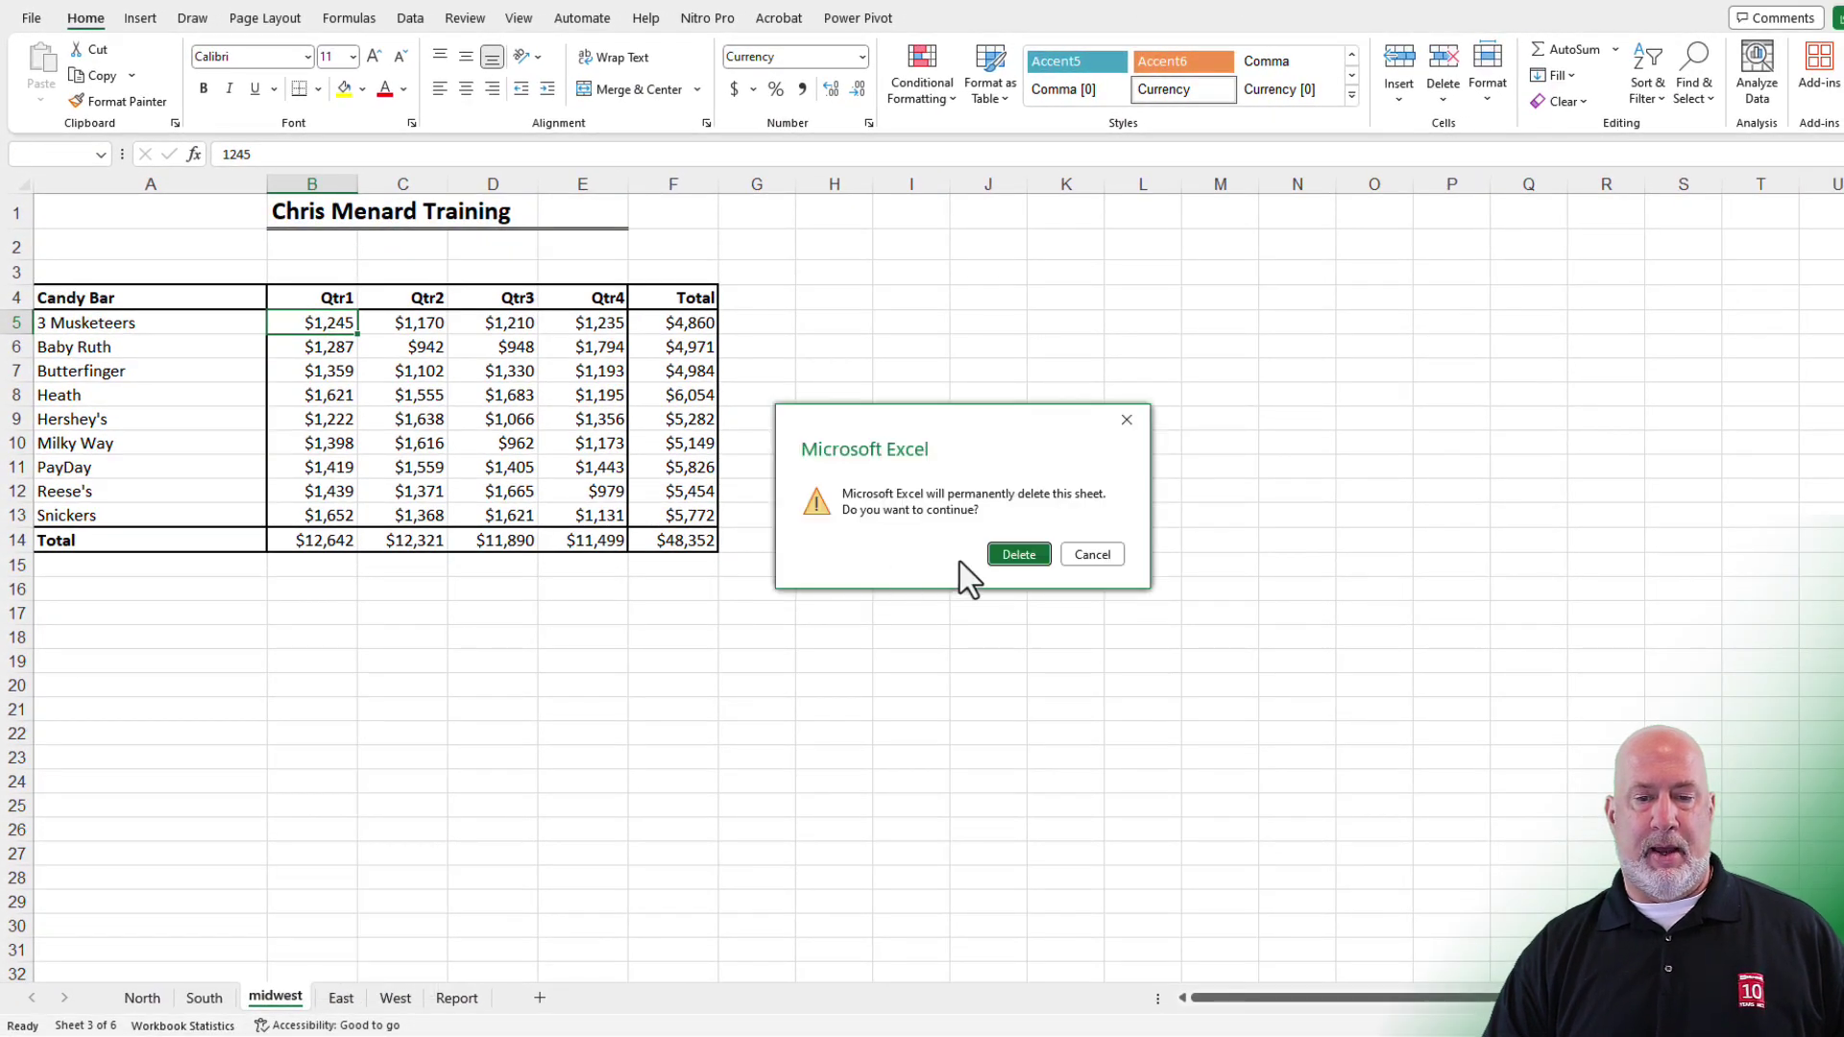
pyautogui.click(1010, 555)
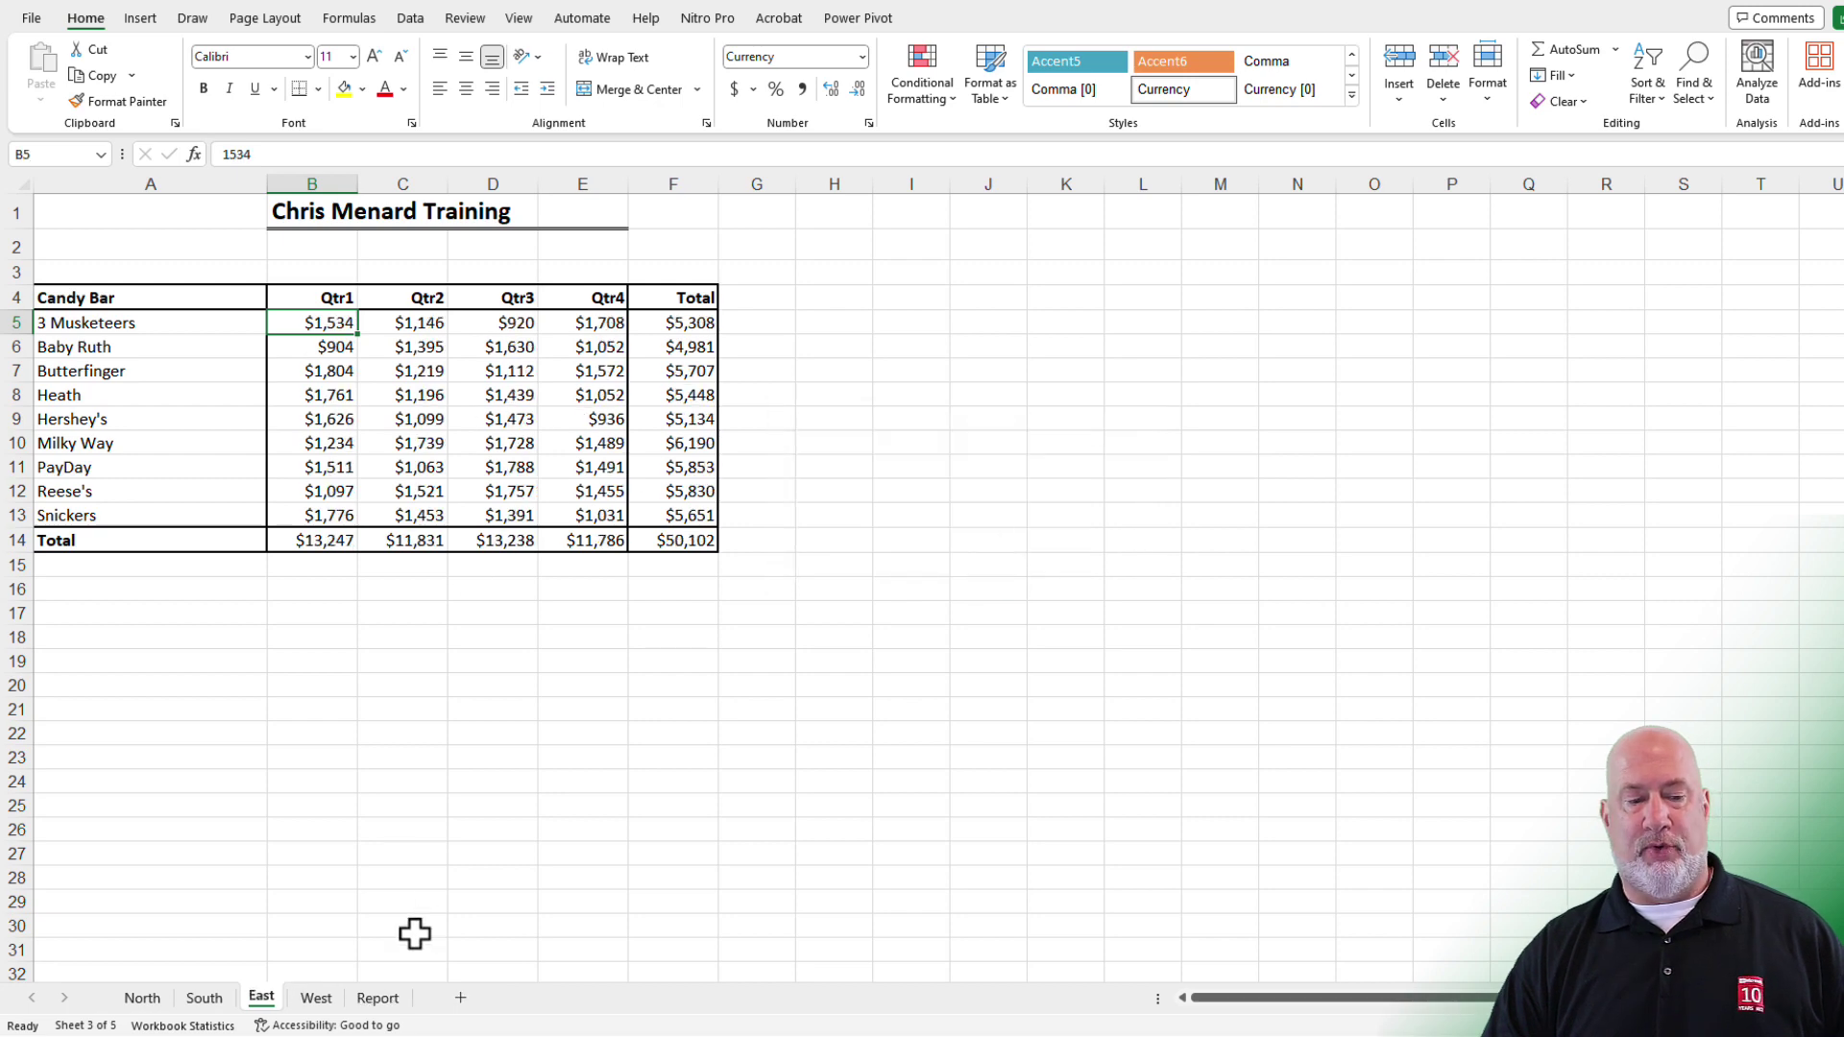
pyautogui.click(377, 998)
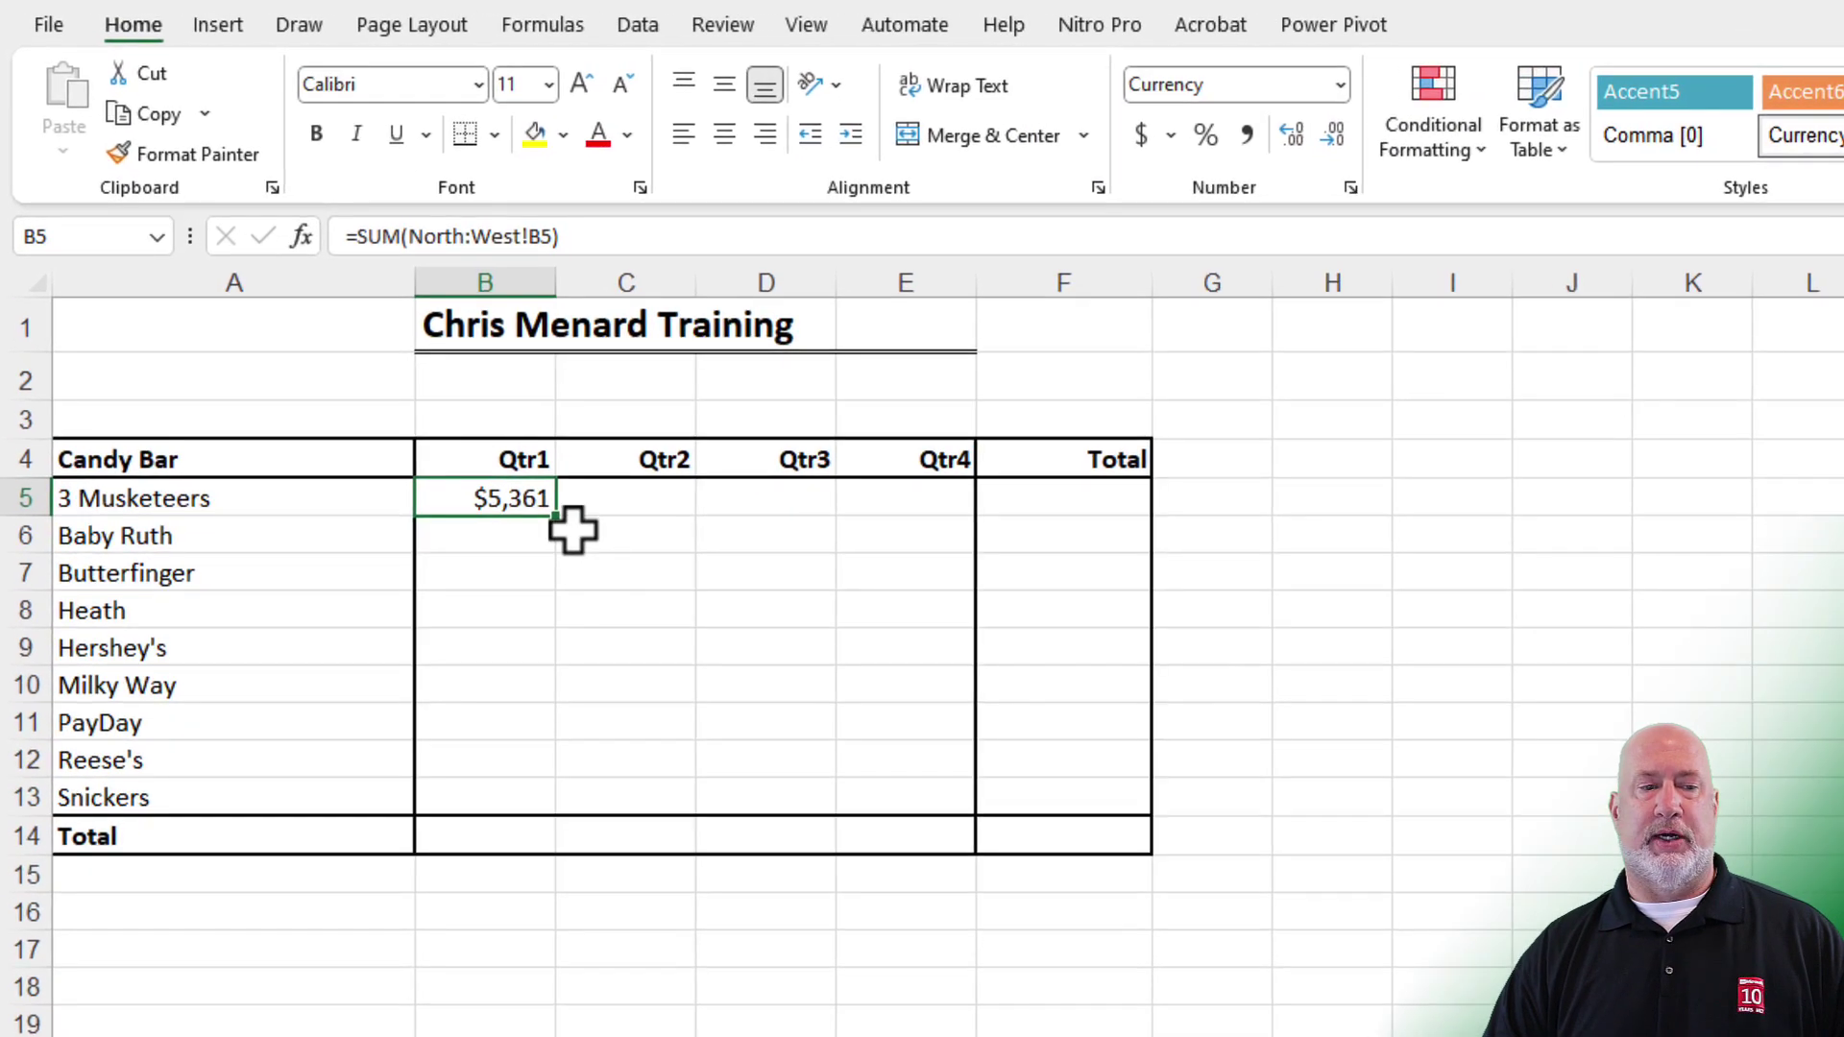
pyautogui.moveTo(562, 520); pyautogui.dragTo(1127, 531)
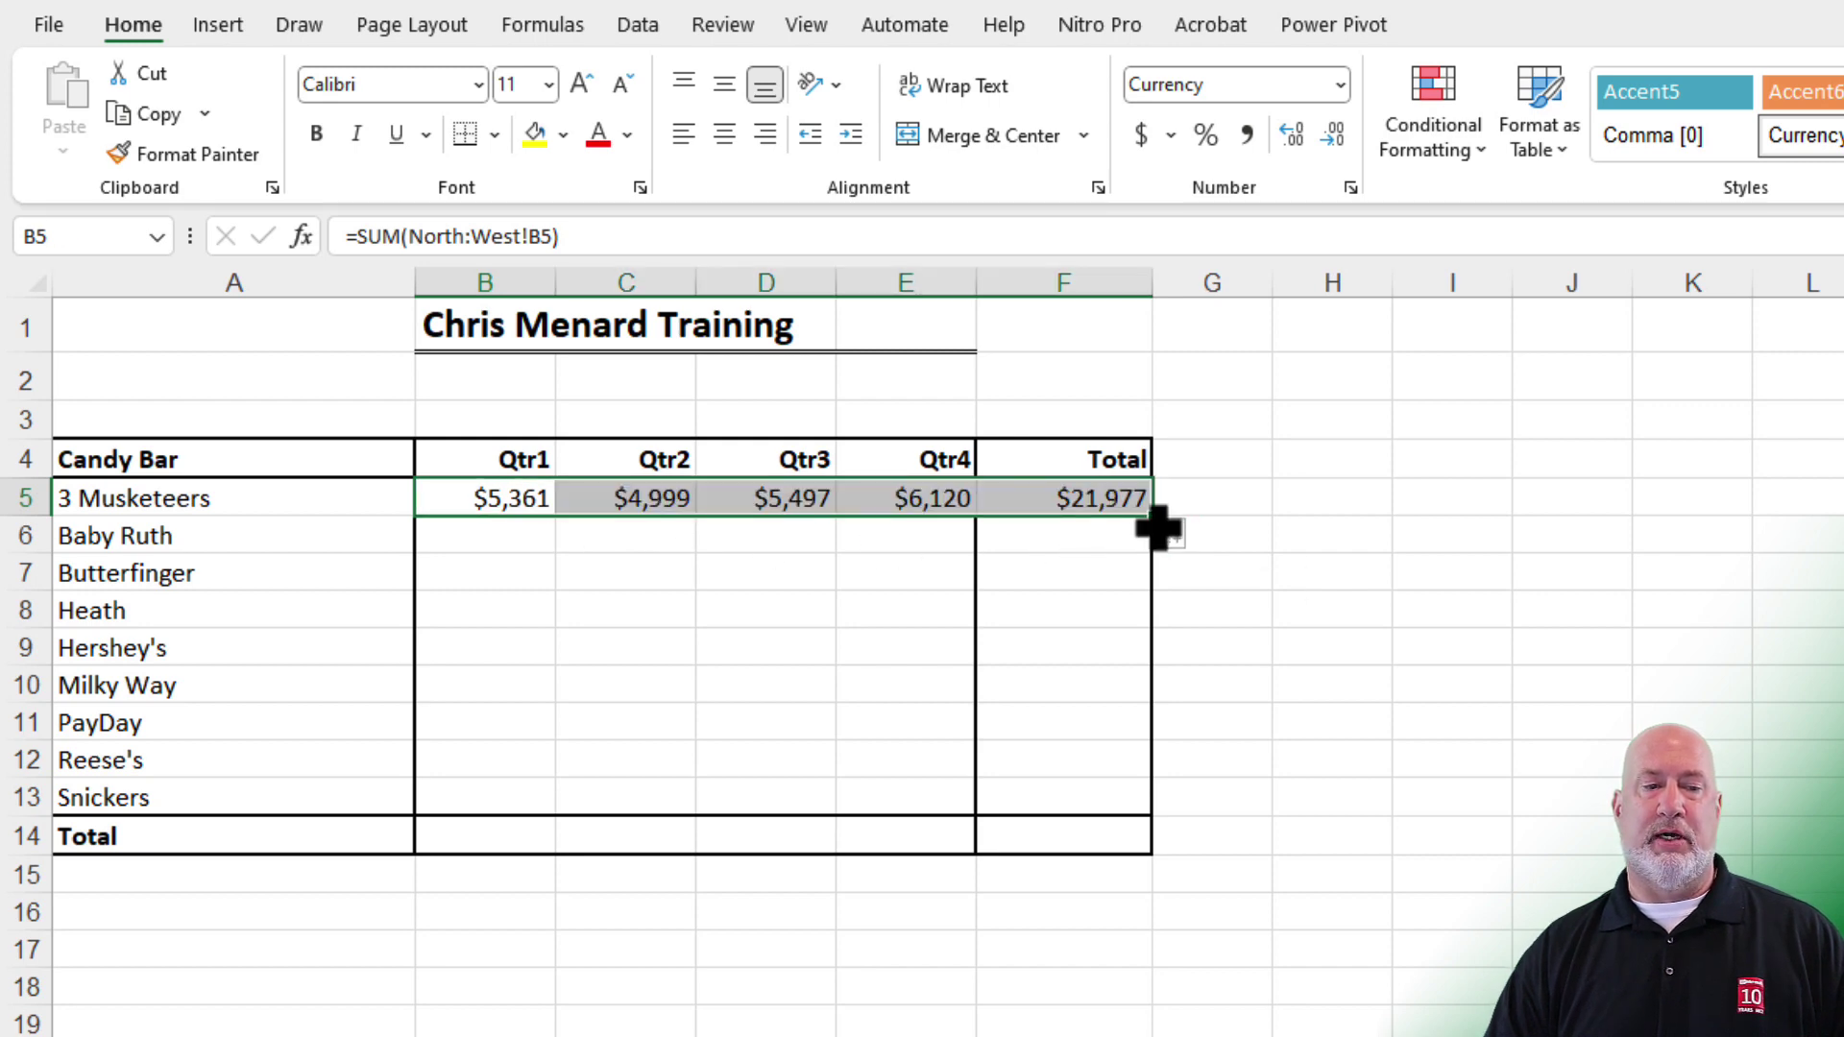
pyautogui.doubleClick(1157, 527)
pyautogui.click(1338, 498)
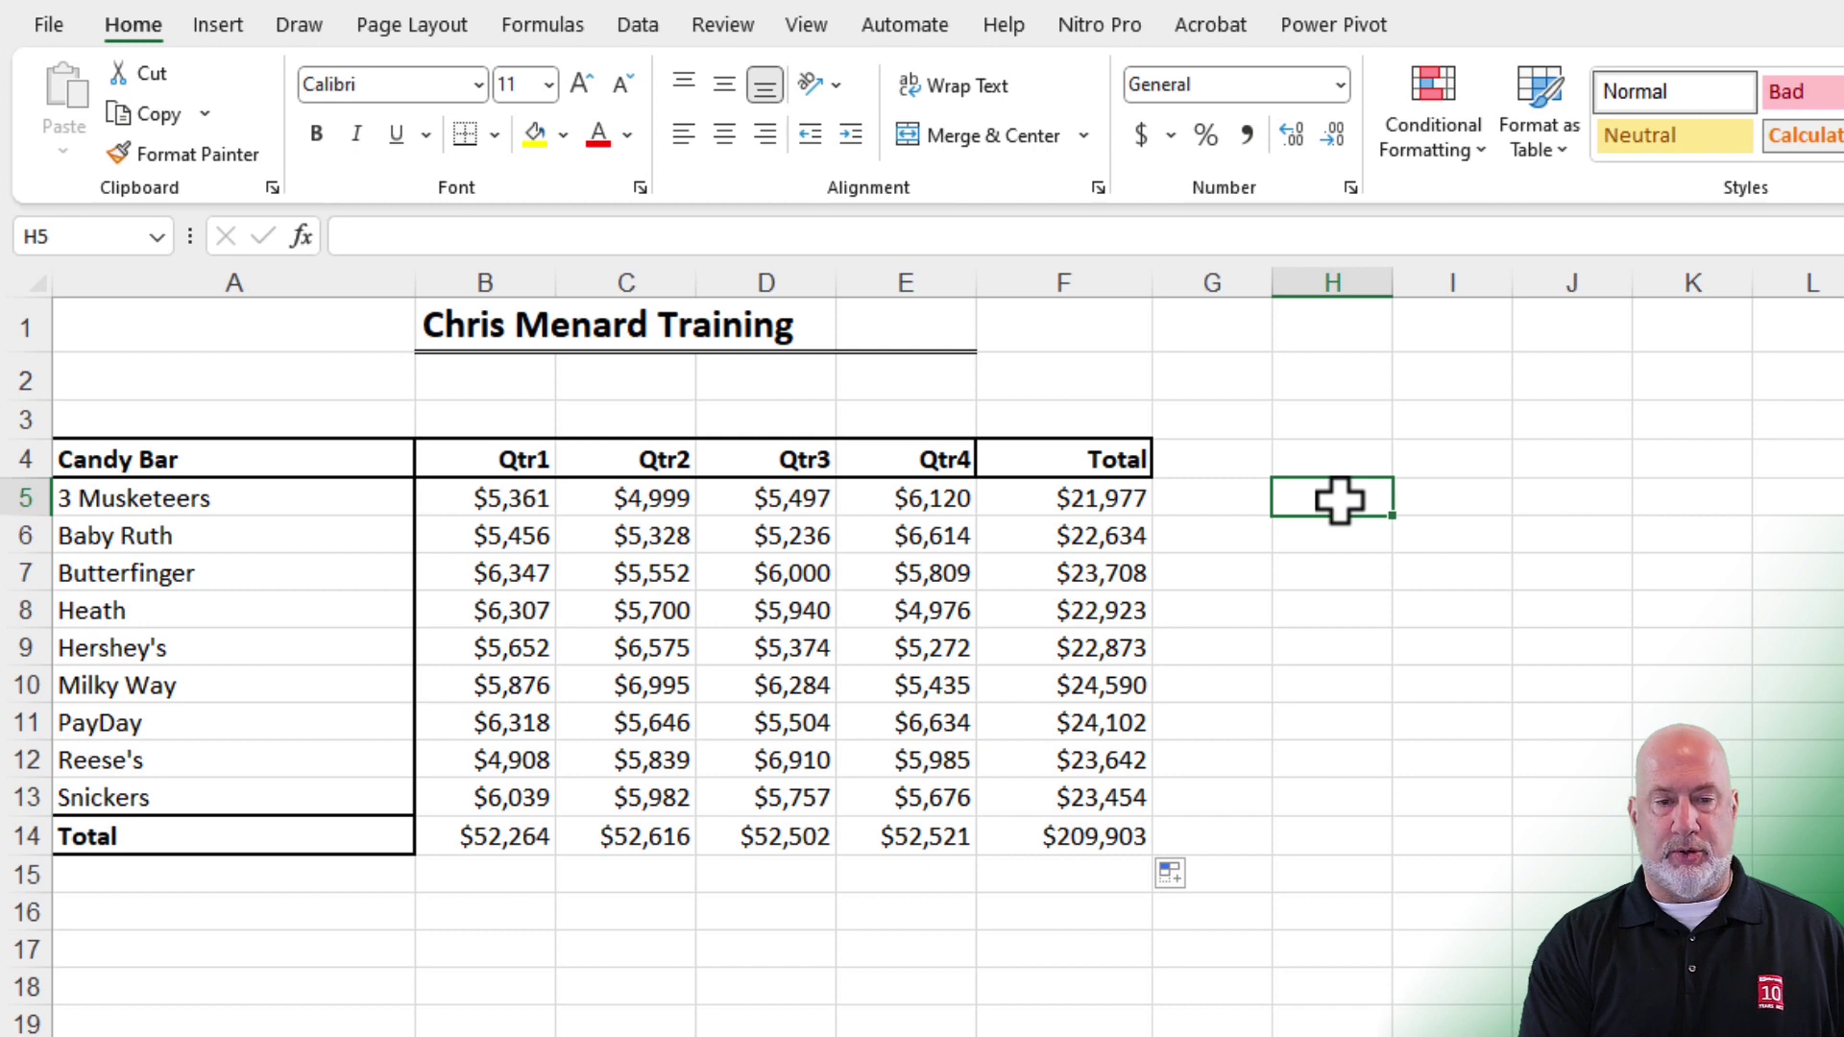
pyautogui.hotkey('ctrl', 'z')
pyautogui.hotkey('ctrl', 'z')
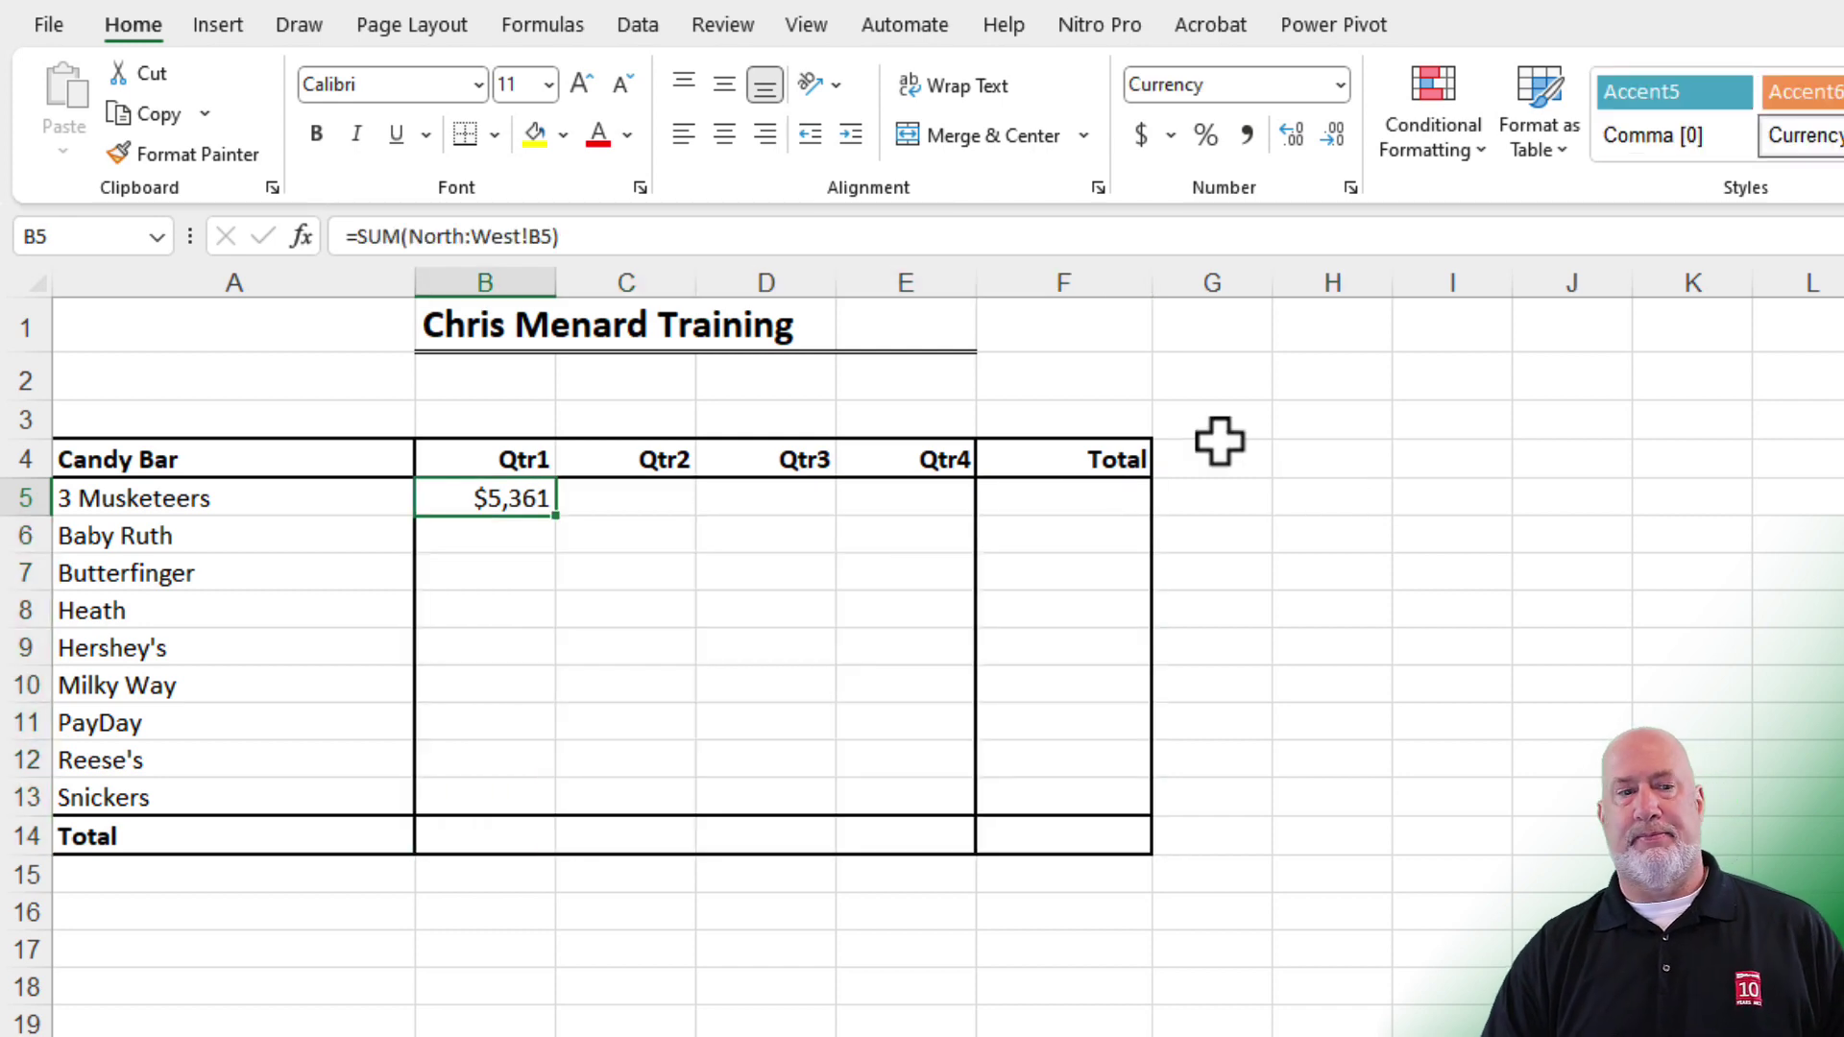
# Copy B5's SUM formula across to F5 using Fill Without Formatting
pyautogui.moveTo(567, 524); pyautogui.dragTo(1138, 518)
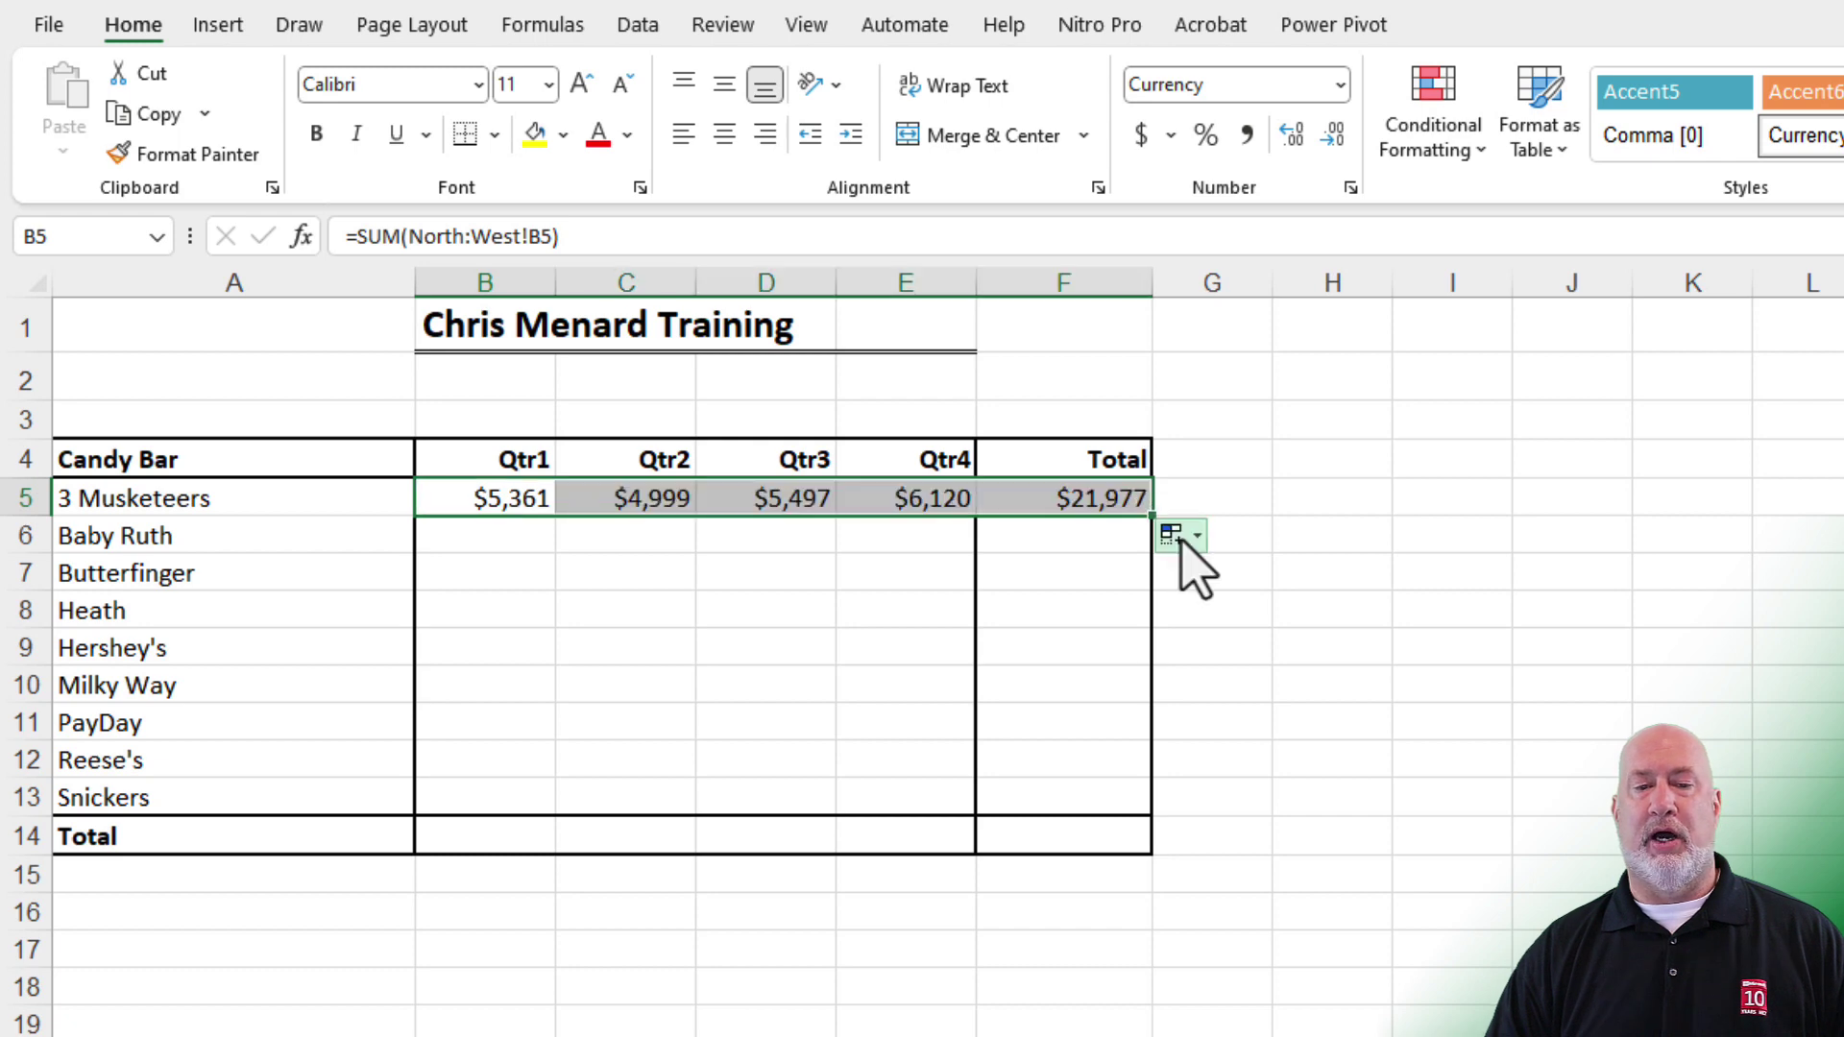
pyautogui.click(1183, 535)
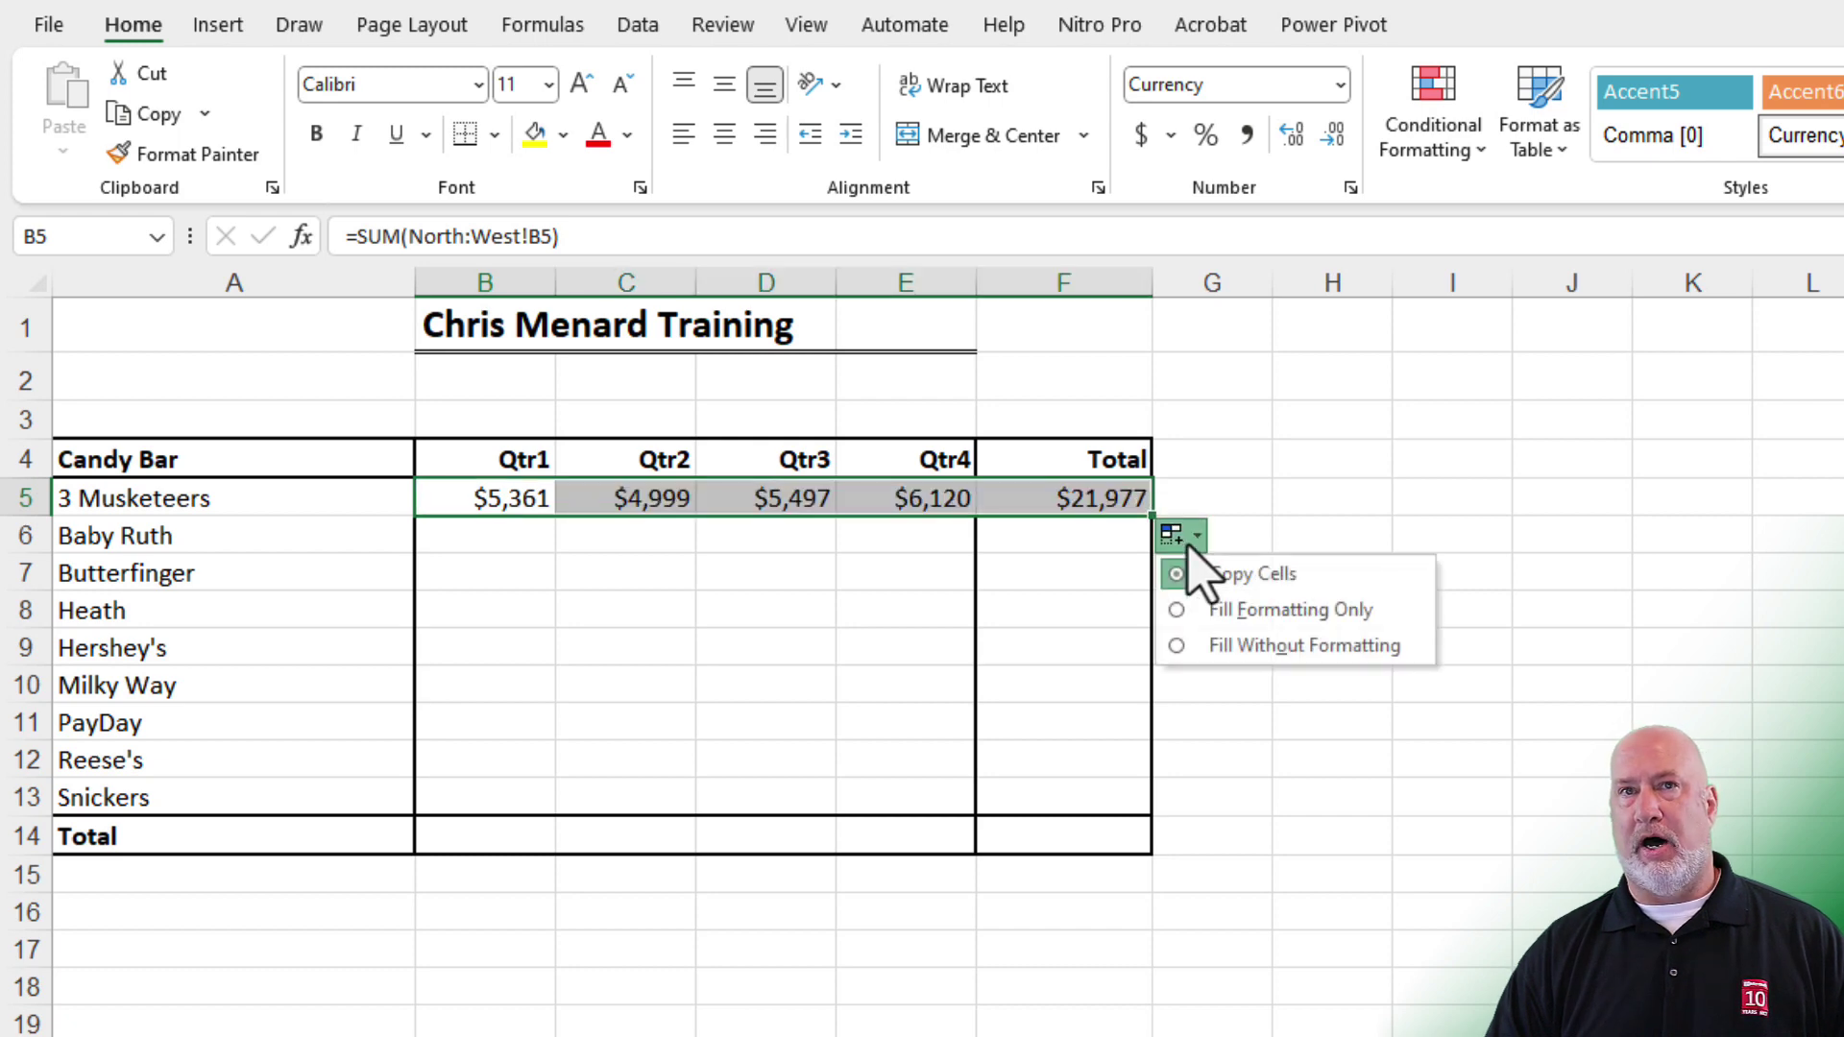
pyautogui.click(1221, 646)
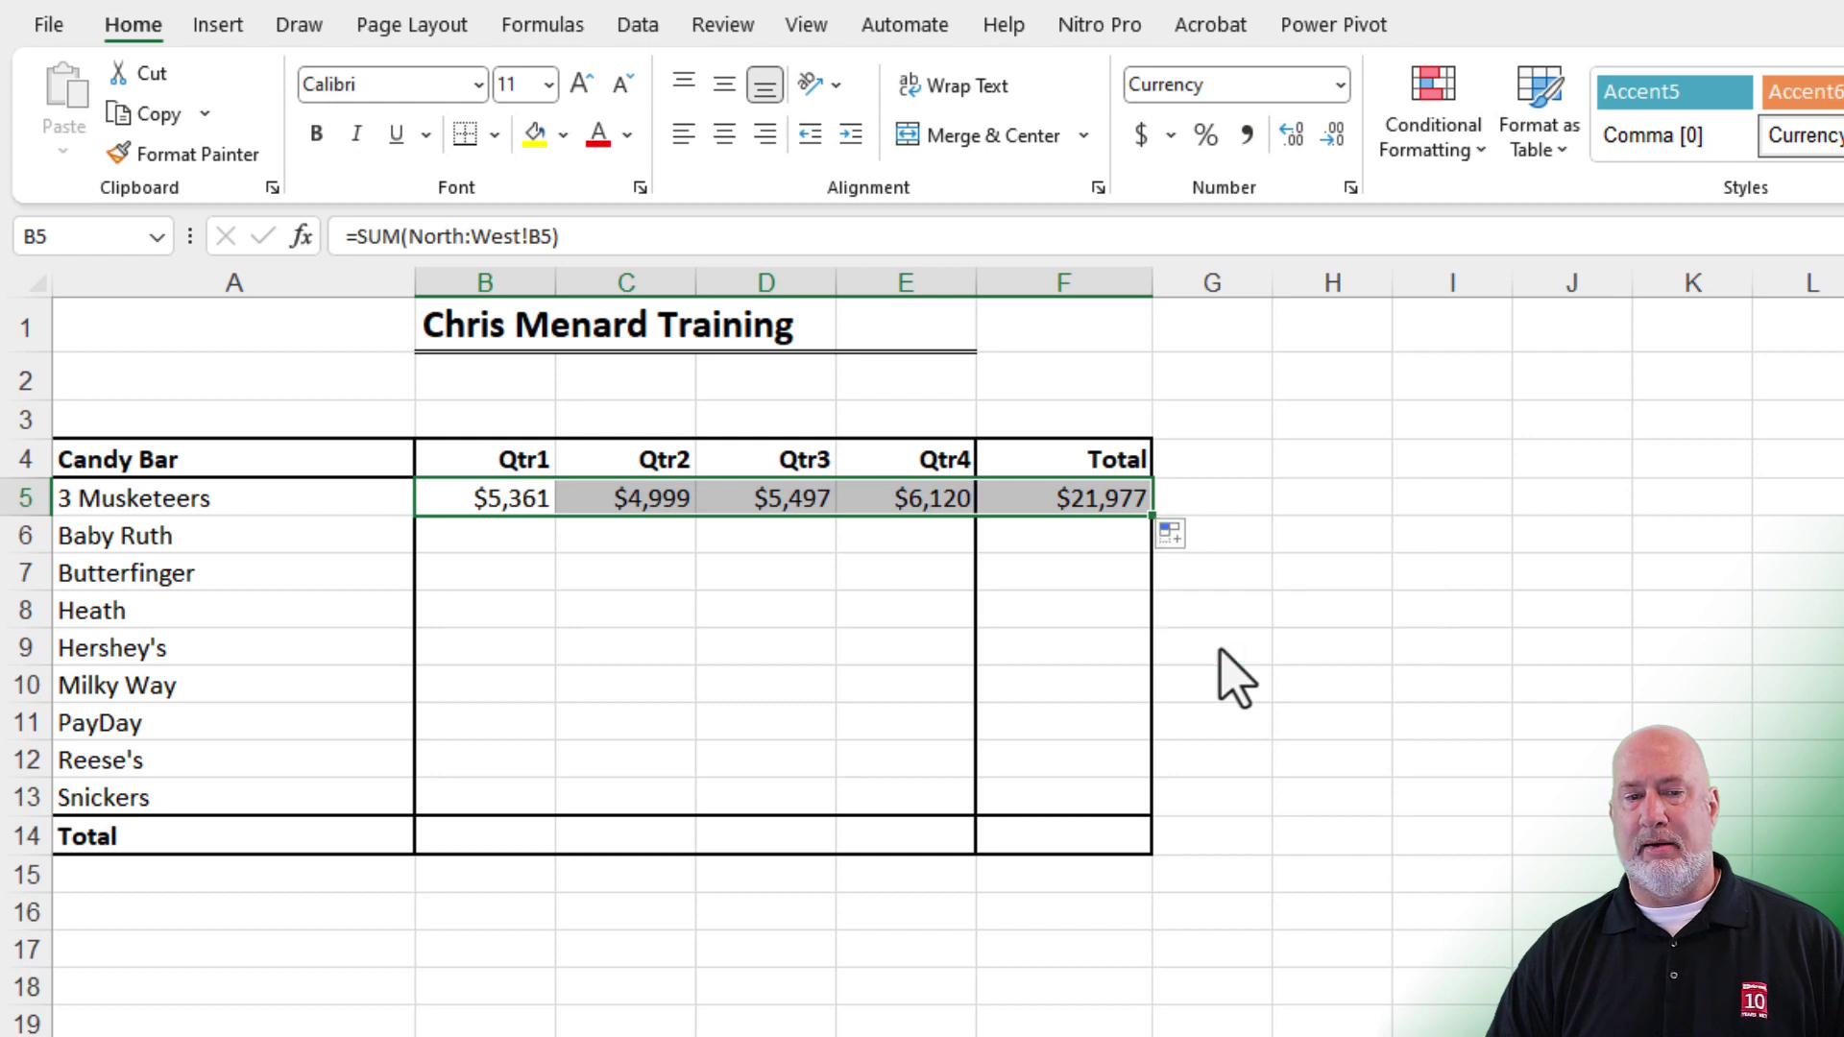
# Fill row 5 formulas down to row 14 without formatting, giving a $209,903 grand total
pyautogui.doubleClick(1157, 523)
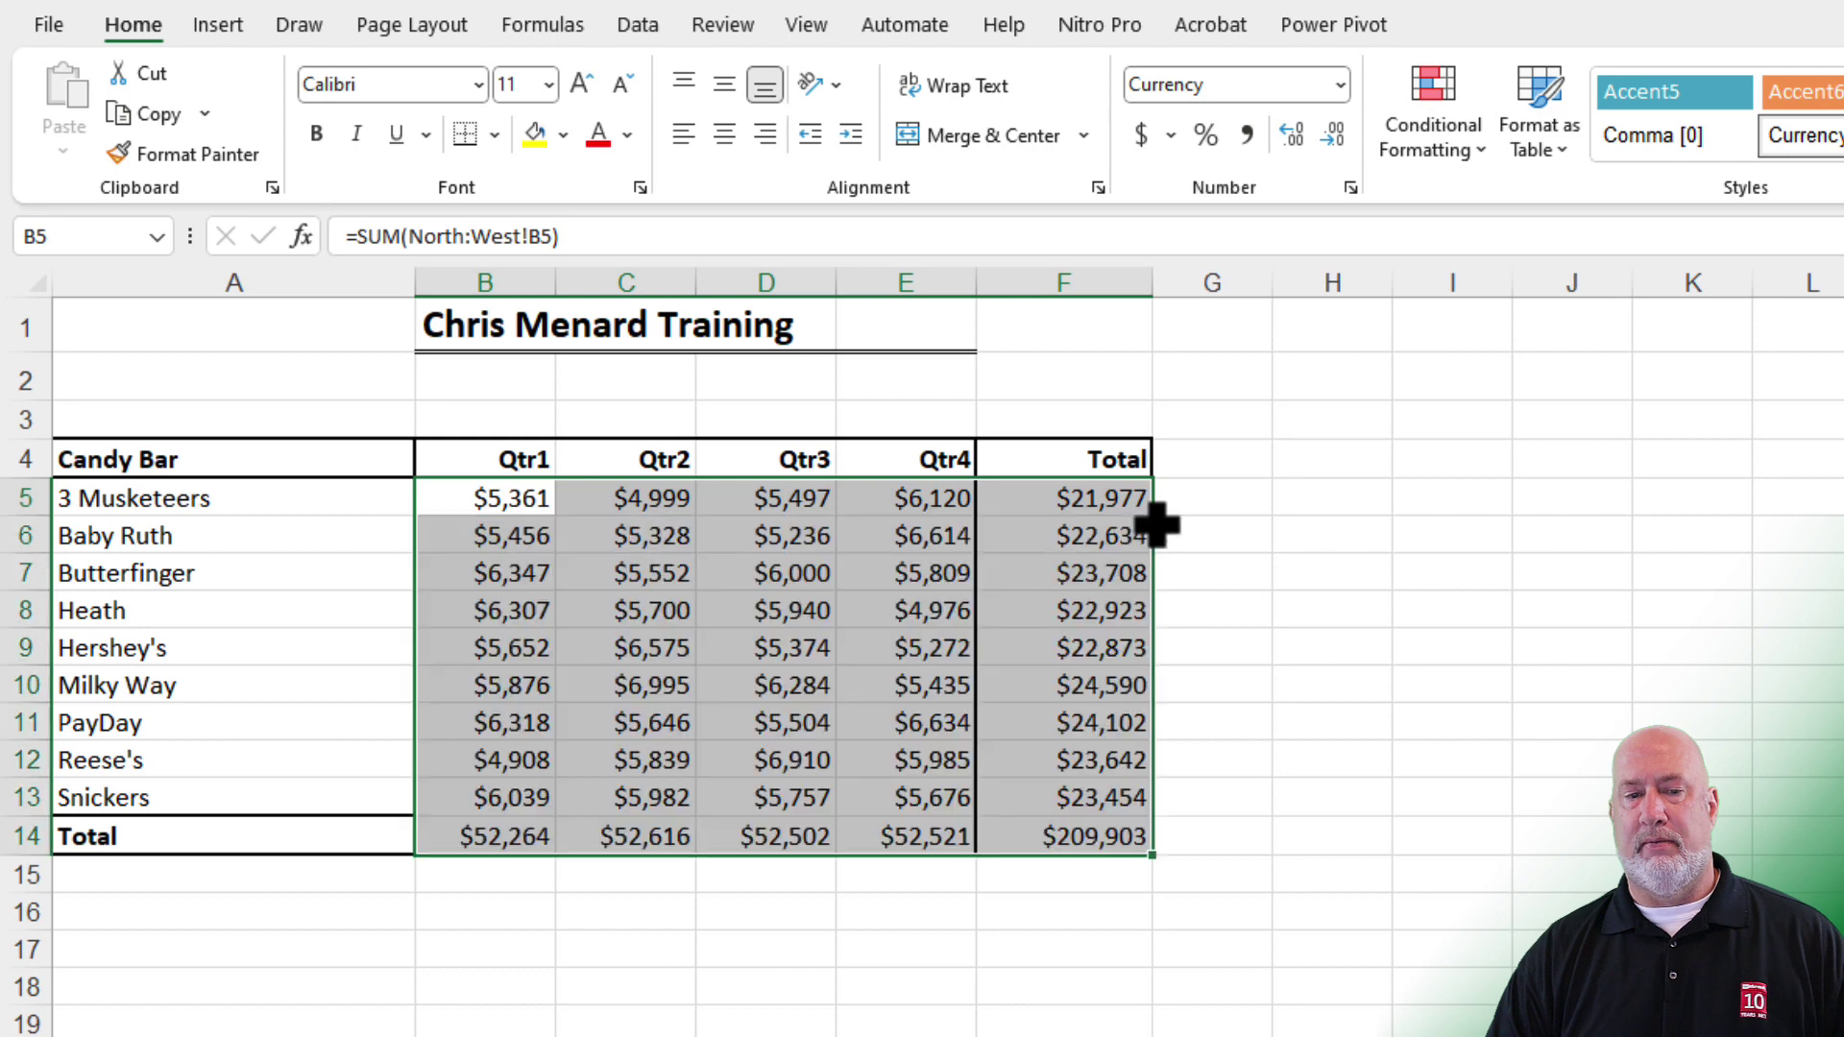
pyautogui.click(1176, 876)
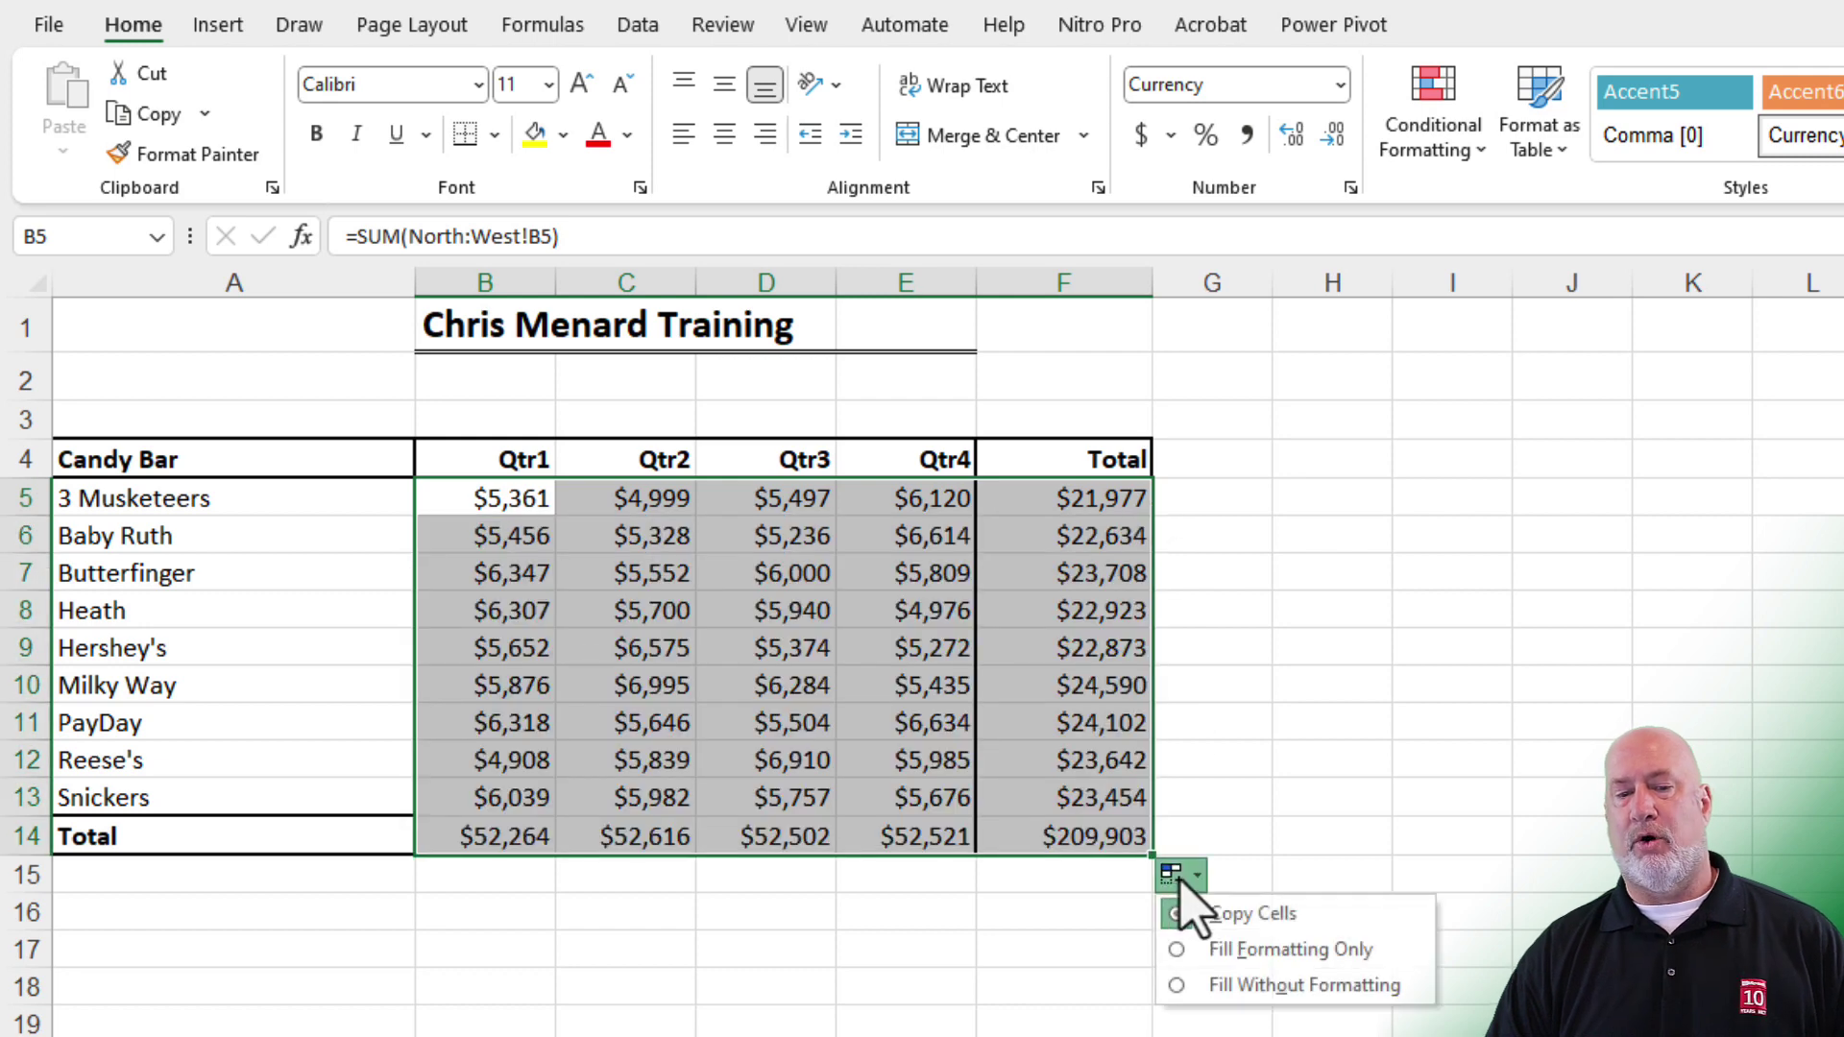
pyautogui.click(1202, 986)
pyautogui.click(1310, 608)
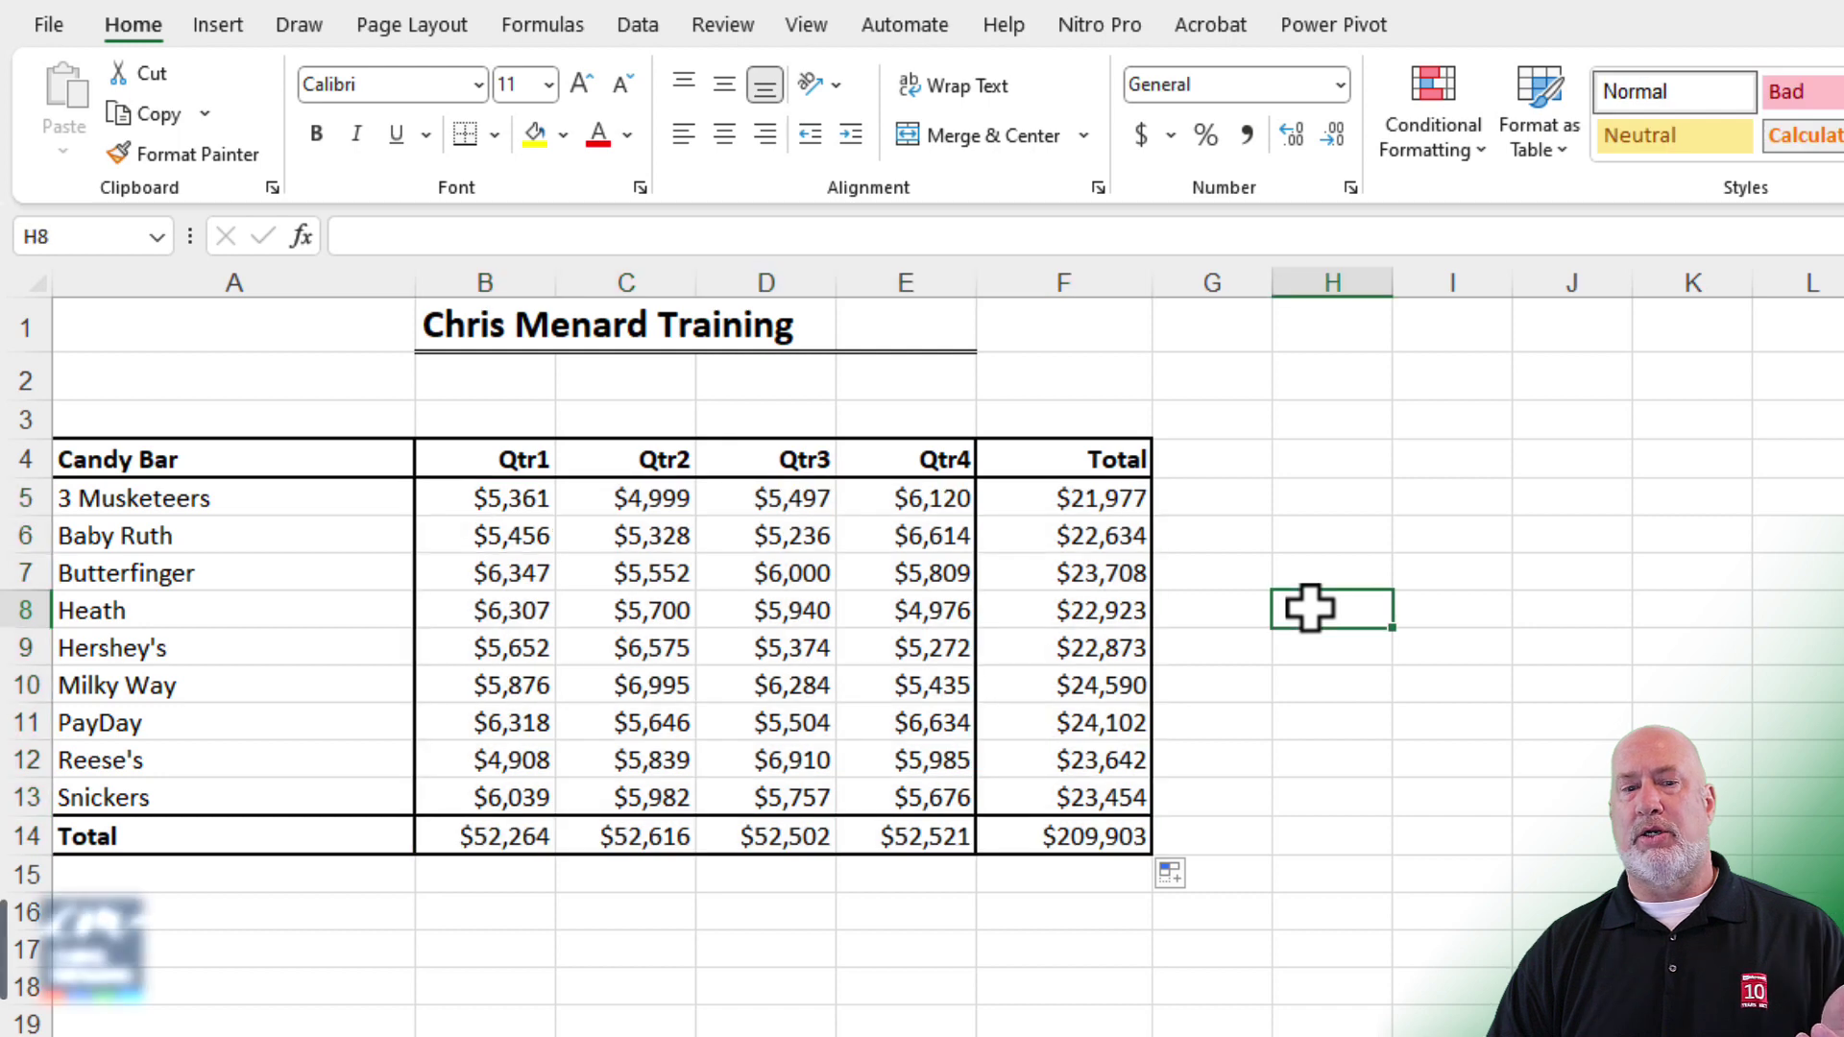